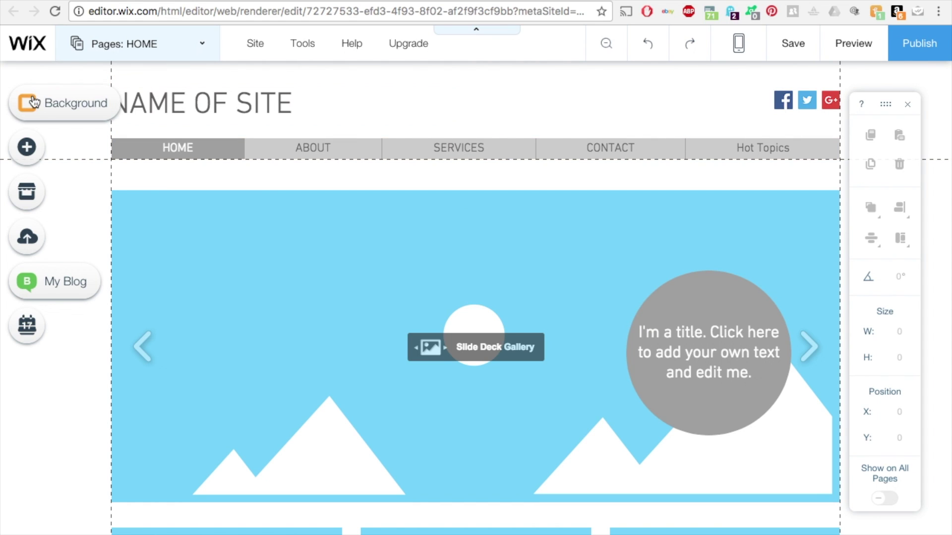
Step: Glance at the site pages list, then bring up the Add panel's lightbox templates
click(158, 44)
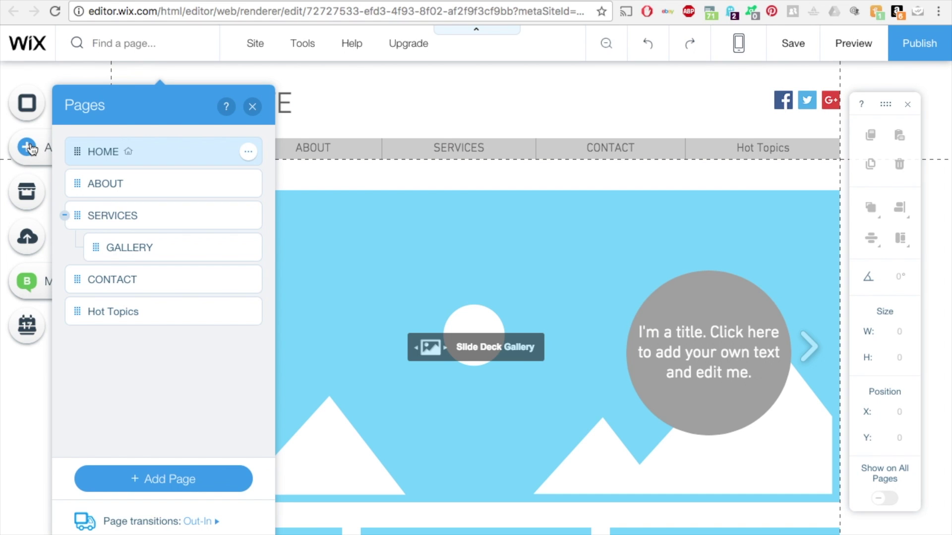
click(252, 107)
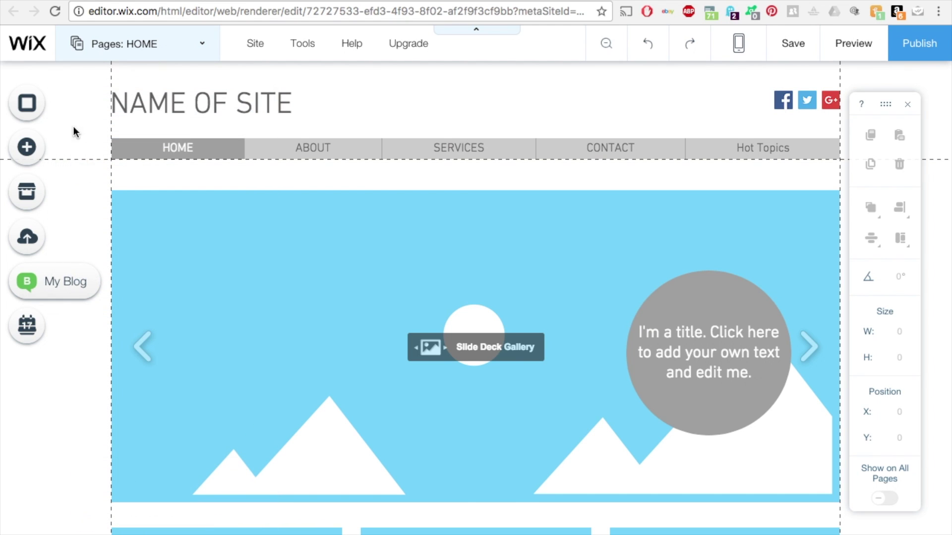
click(40, 157)
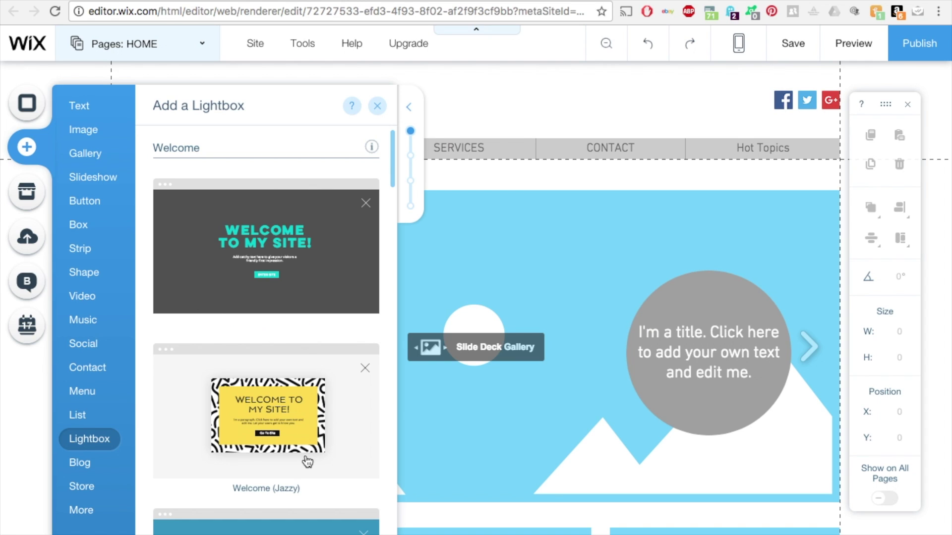
Step: Scroll through the lightbox template previews past the Welcome, Subscribe and Promotion designs
scroll(304, 448, down, 2)
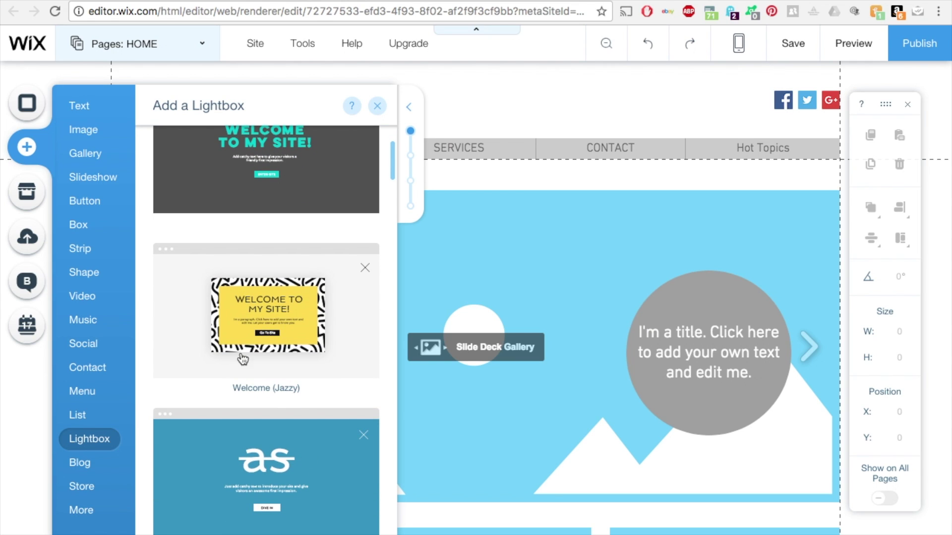
scroll(287, 394, down, 4)
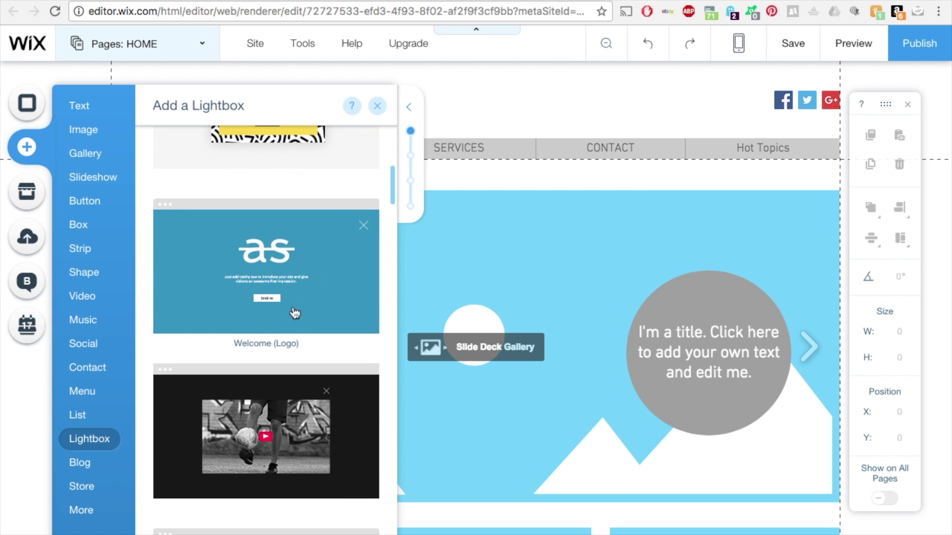
scroll(283, 325, down, 3)
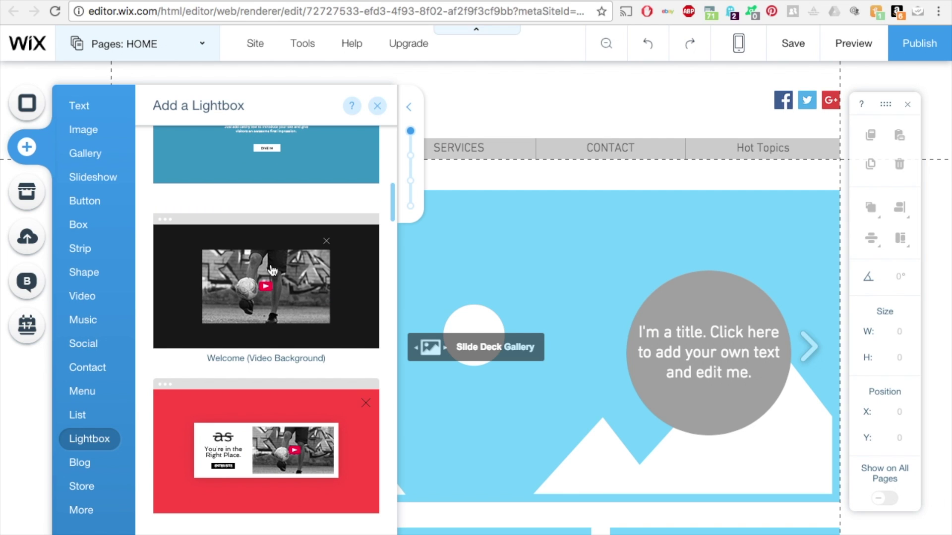
scroll(246, 334, down, 5)
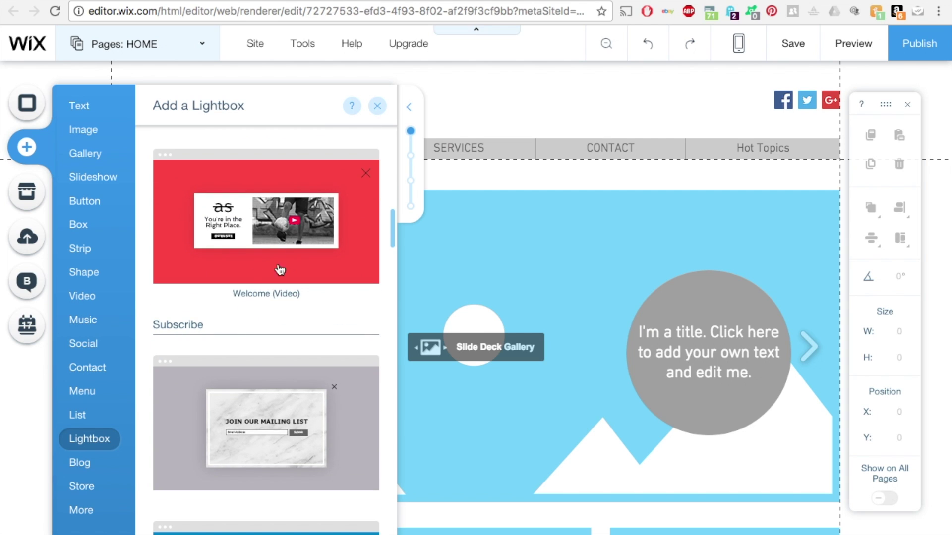
scroll(268, 253, down, 3)
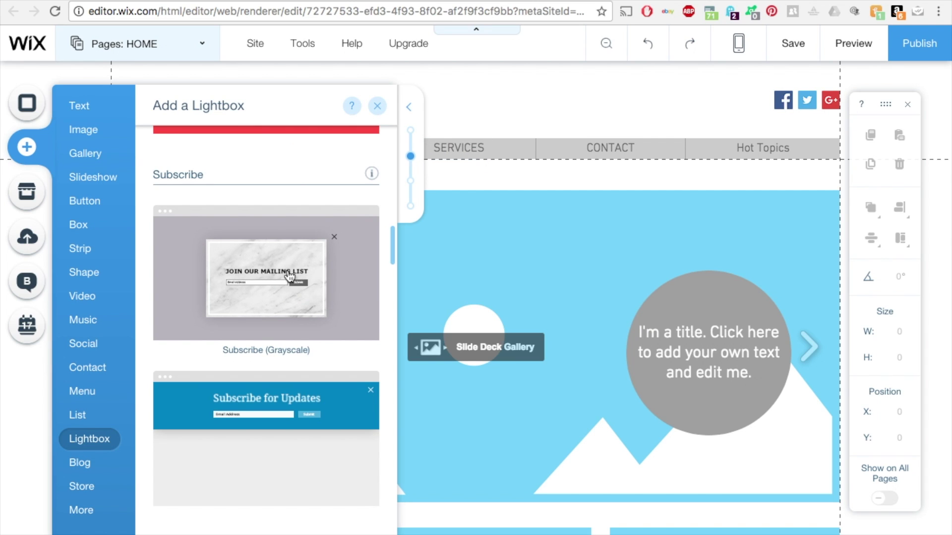
scroll(282, 295, down, 3)
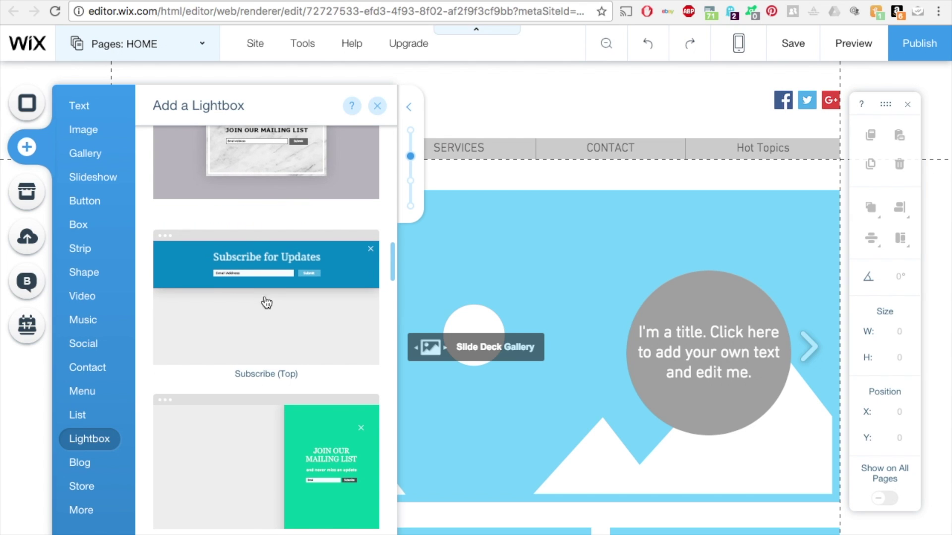
scroll(290, 325, down, 3)
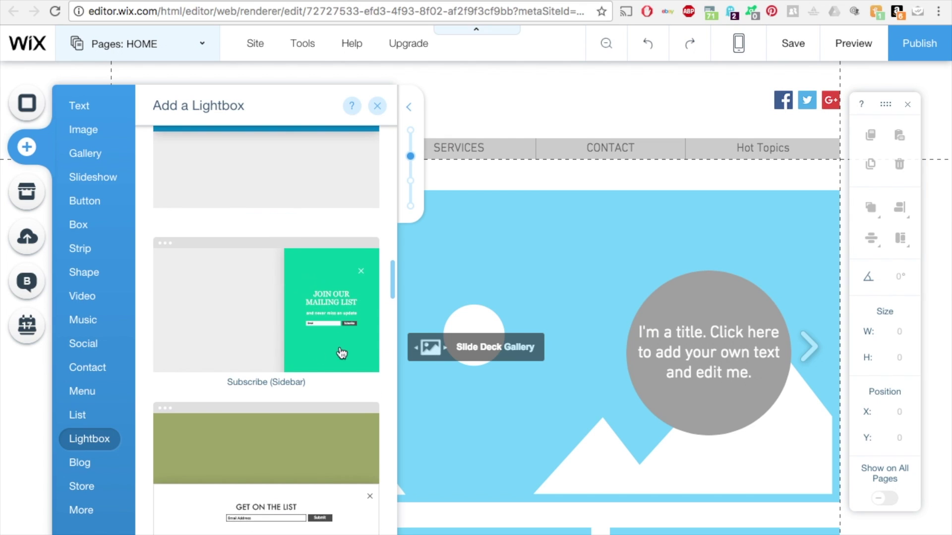
scroll(303, 355, down, 4)
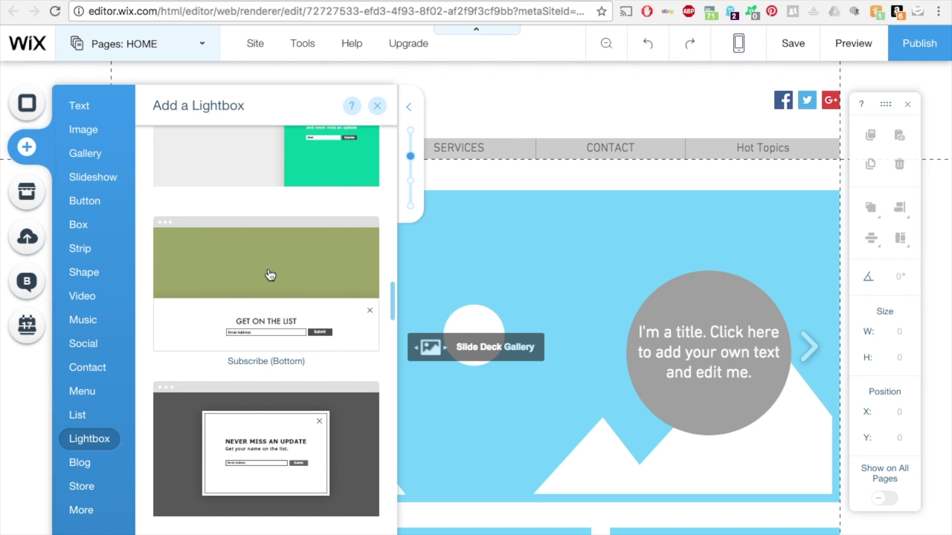
scroll(247, 337, down, 4)
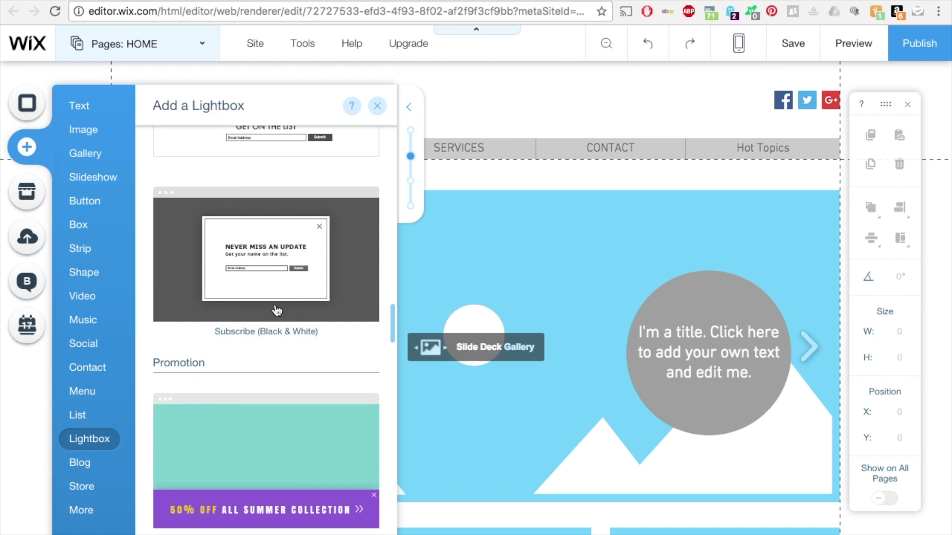
scroll(290, 425, down, 2)
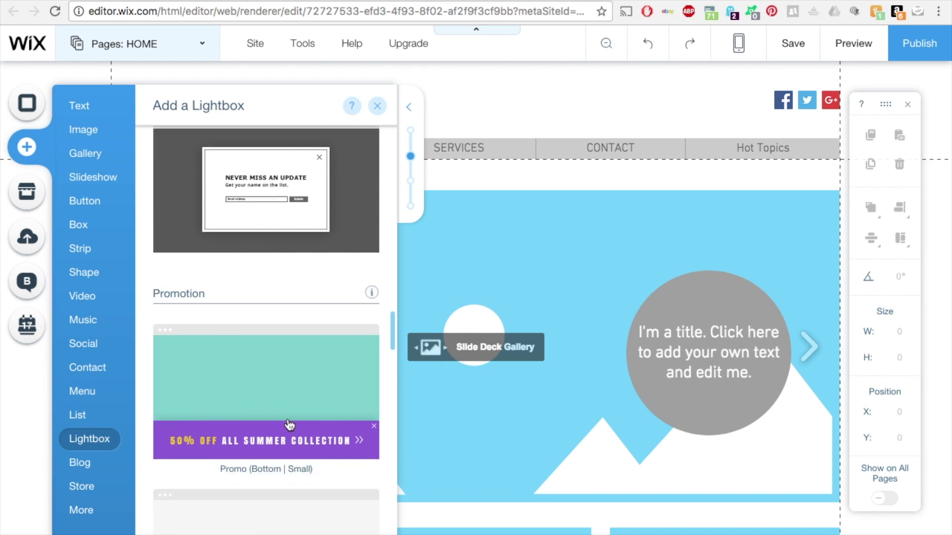
scroll(289, 426, down, 3)
scroll(305, 313, down, 3)
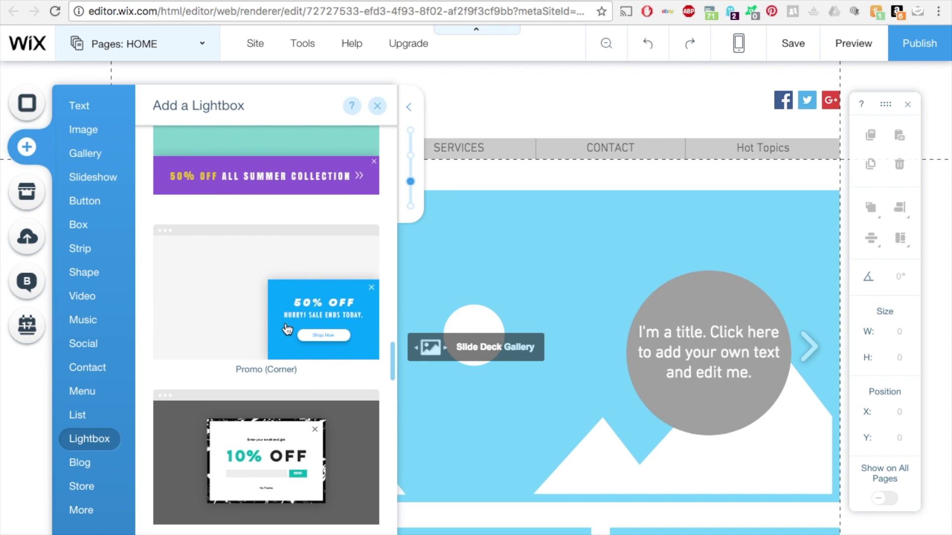
scroll(286, 328, down, 4)
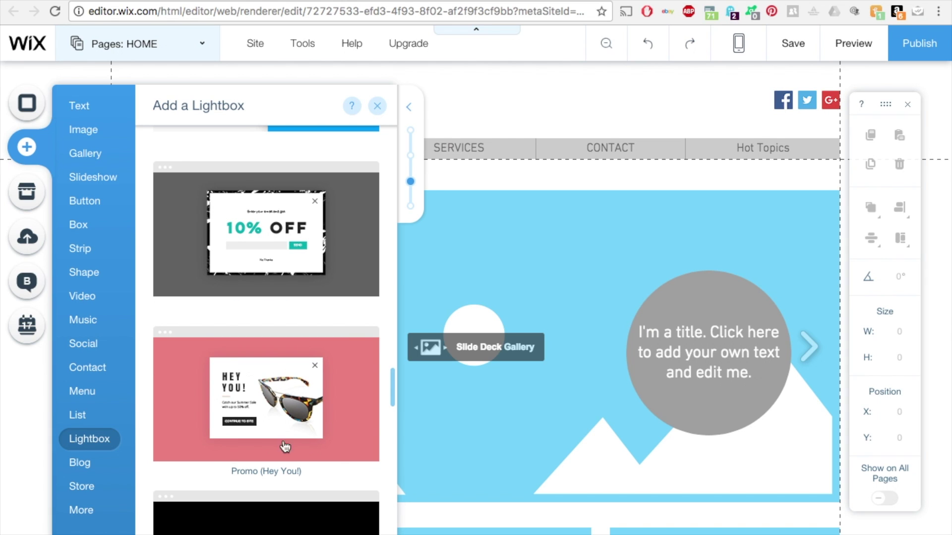
scroll(241, 409, down, 5)
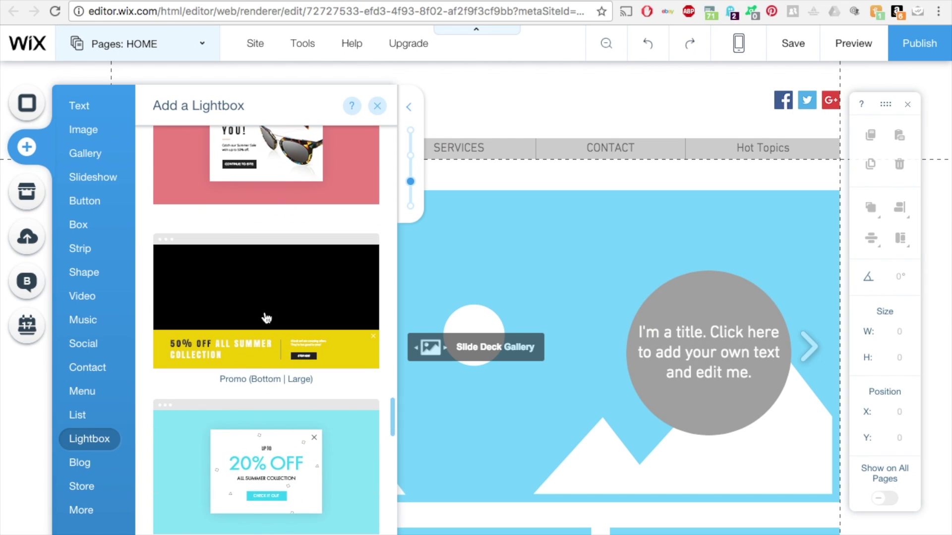
scroll(275, 380, down, 3)
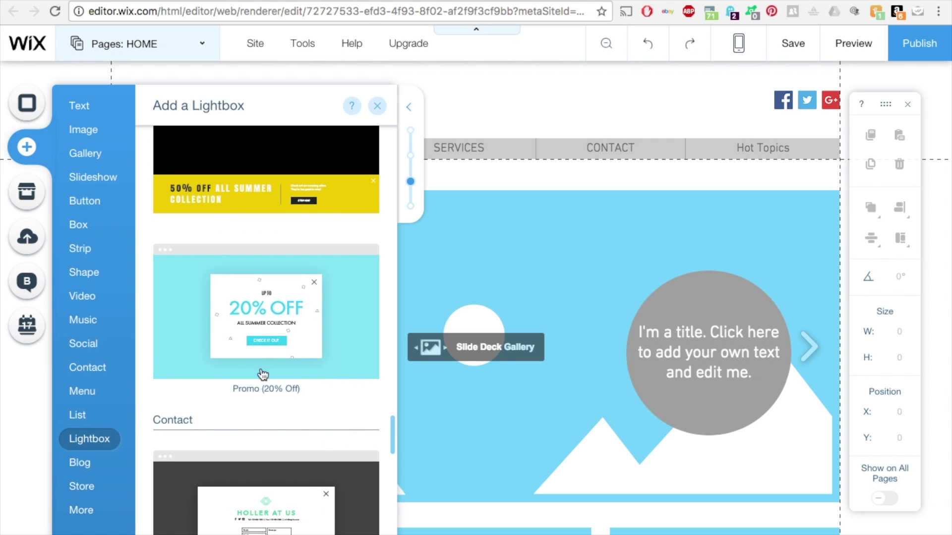
scroll(289, 350, down, 3)
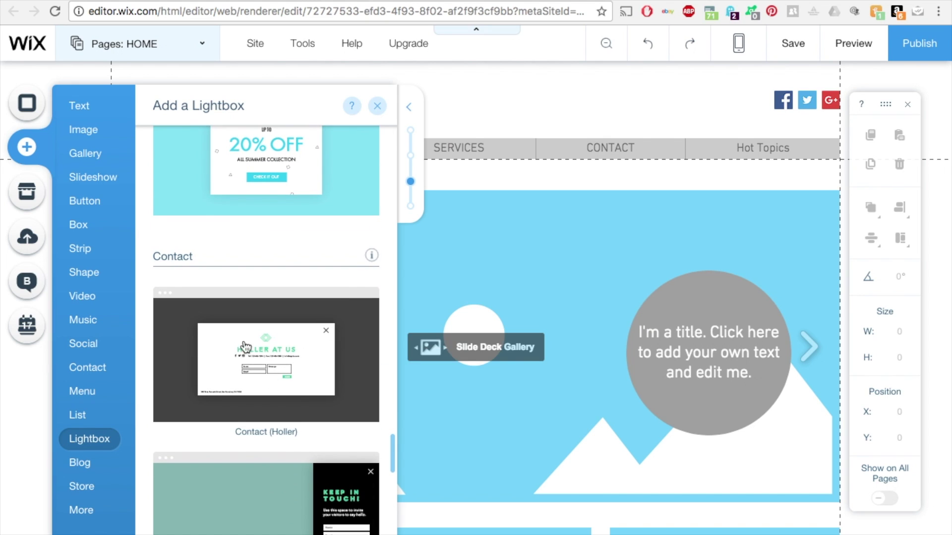
scroll(329, 405, down, 4)
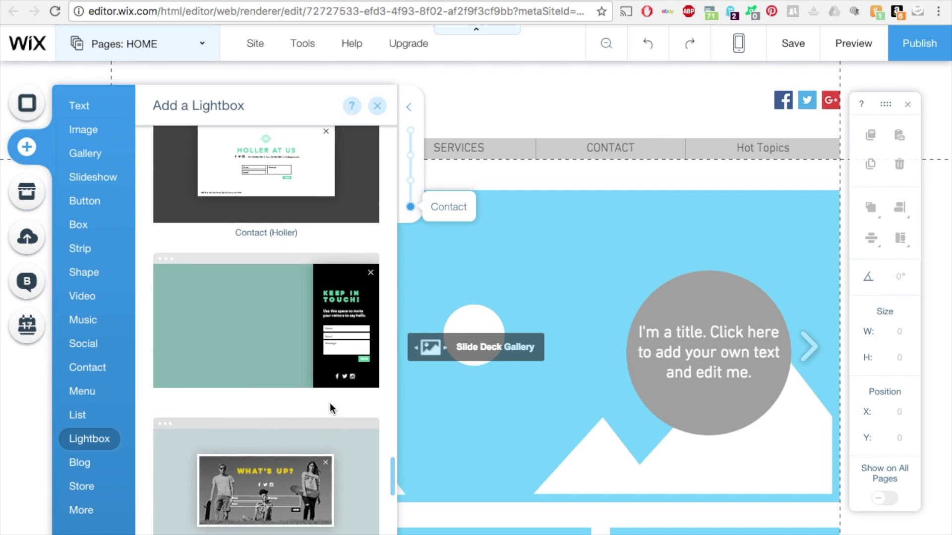
scroll(280, 332, down, 3)
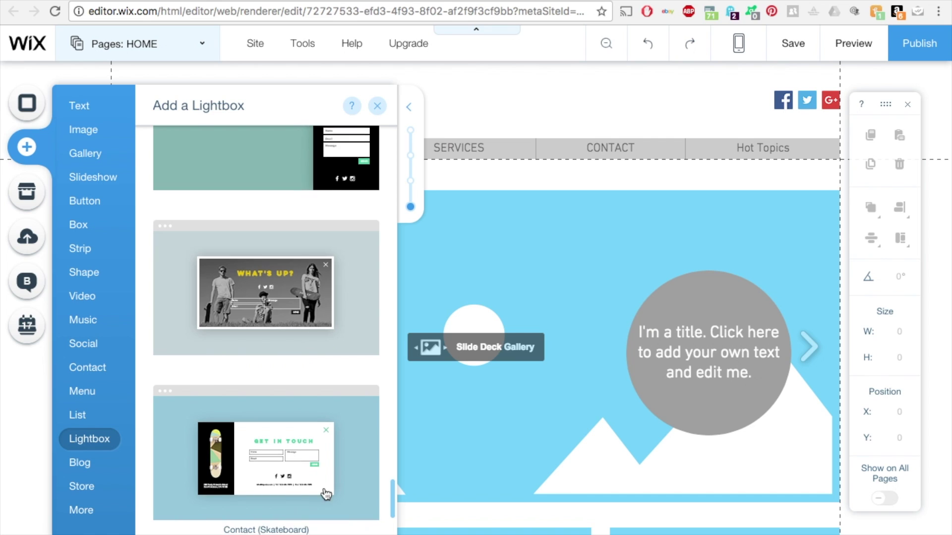
scroll(314, 276, down, 3)
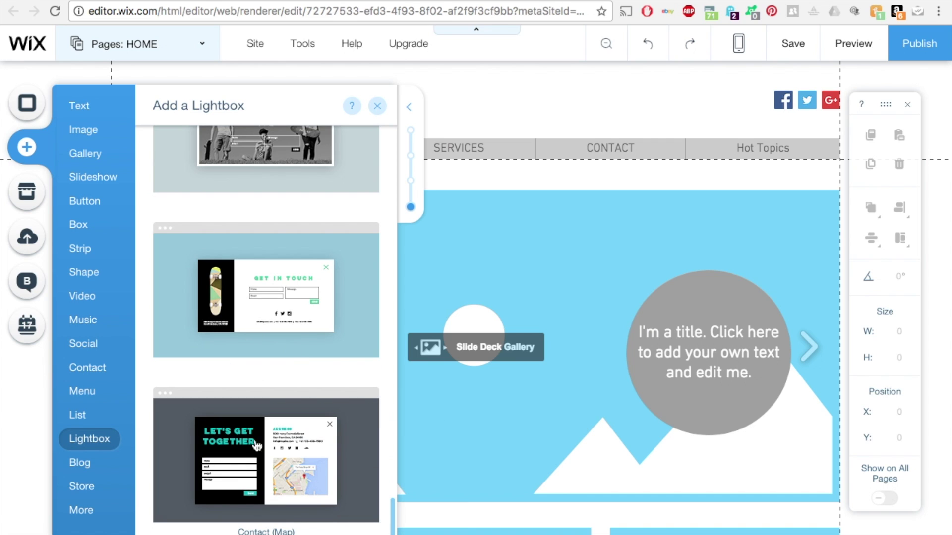
scroll(318, 397, up, 15)
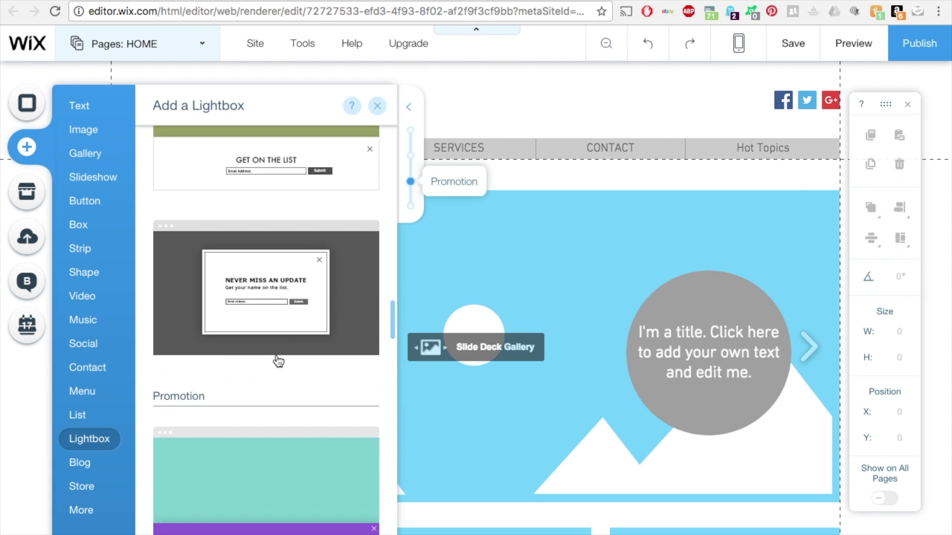
scroll(266, 322, down, 1)
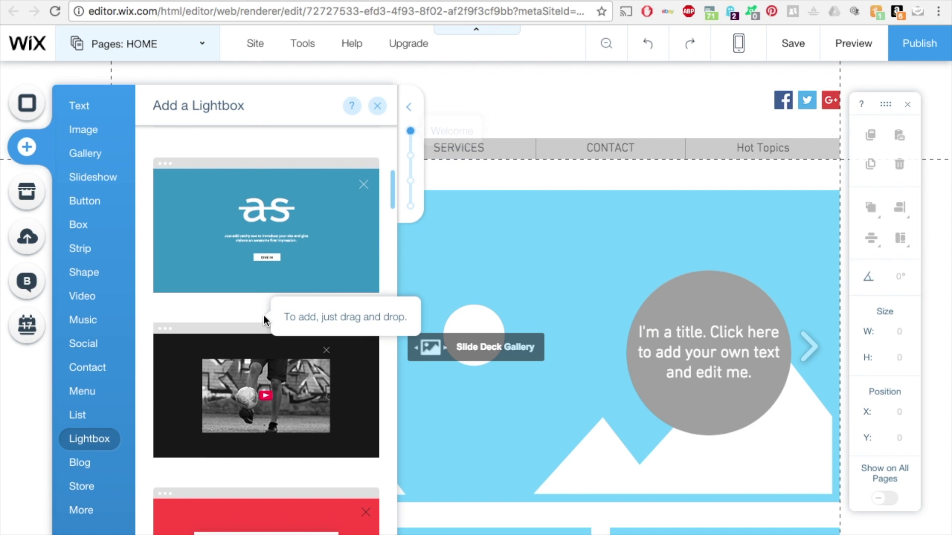
scroll(266, 322, up, 6)
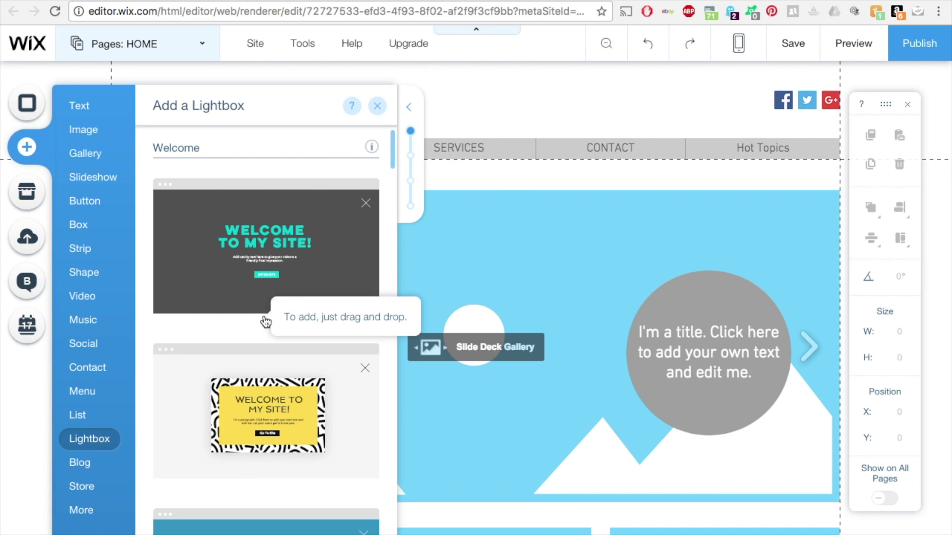
click(262, 269)
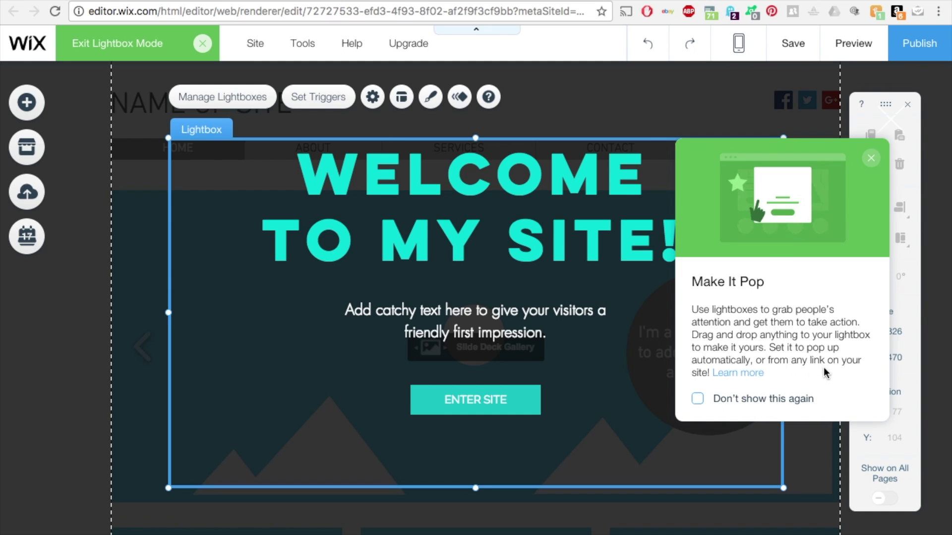
Step: Dismiss the Make It Pop tip, leaving the Welcome lightbox open for editing
click(870, 158)
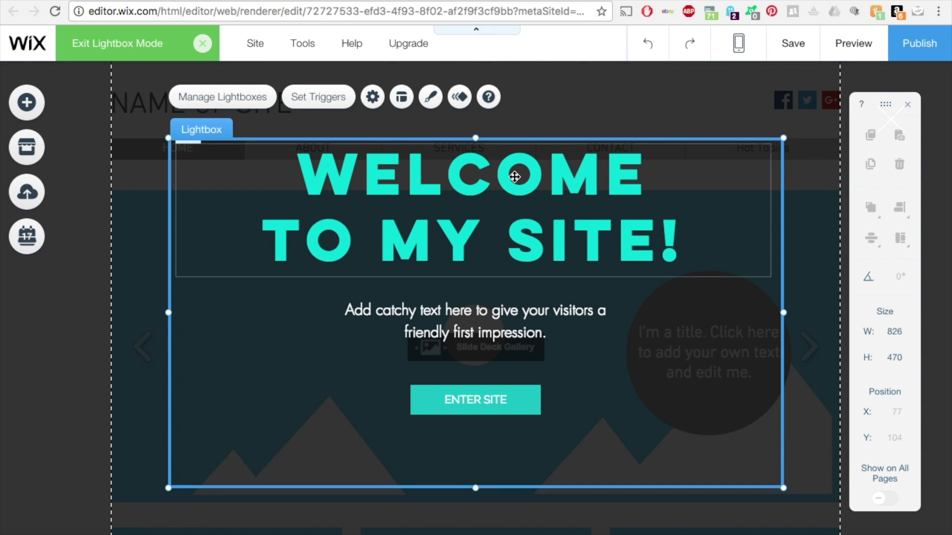
Step: Give the whole WELCOME TO MY SITE! heading the Large Heading theme, Forum font, about 94 px
click(518, 211)
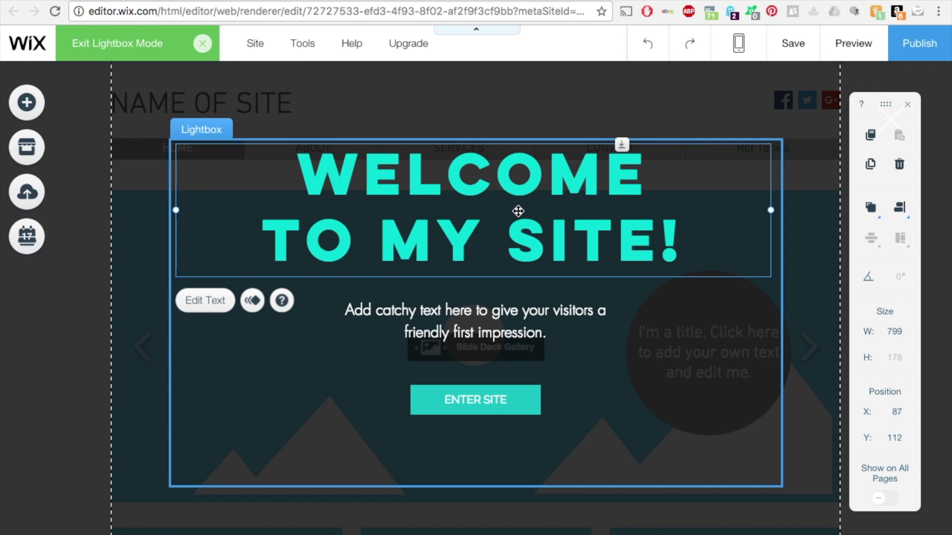
double_click(518, 212)
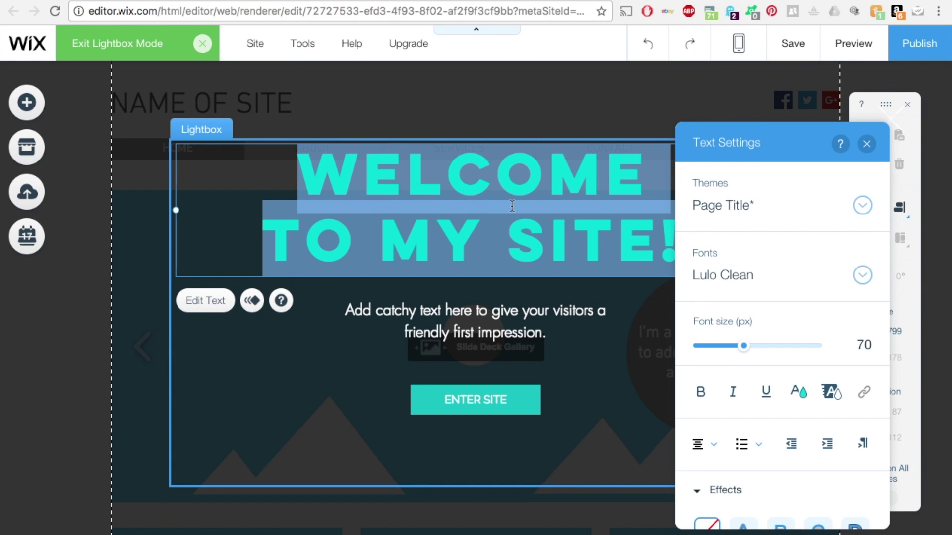
triple_click(512, 206)
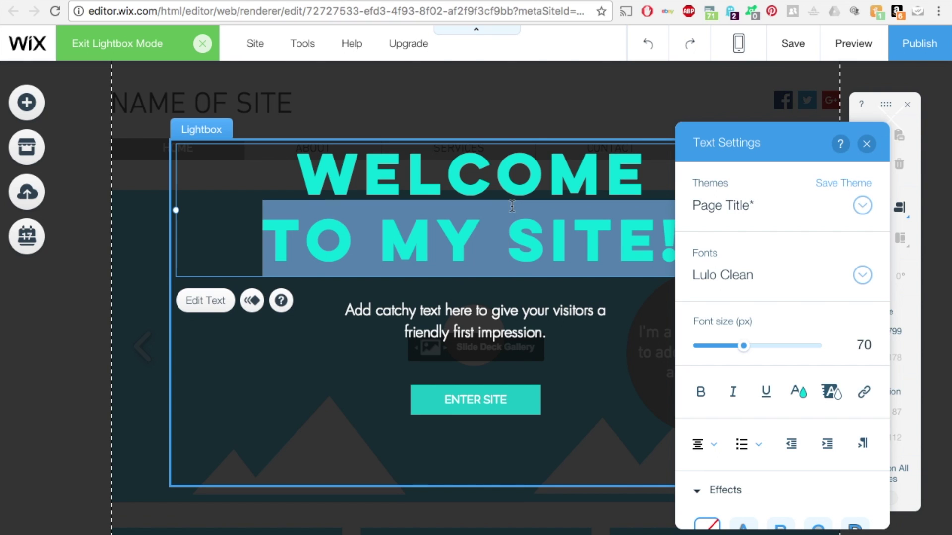
triple_click(420, 173)
key(ctrl+a)
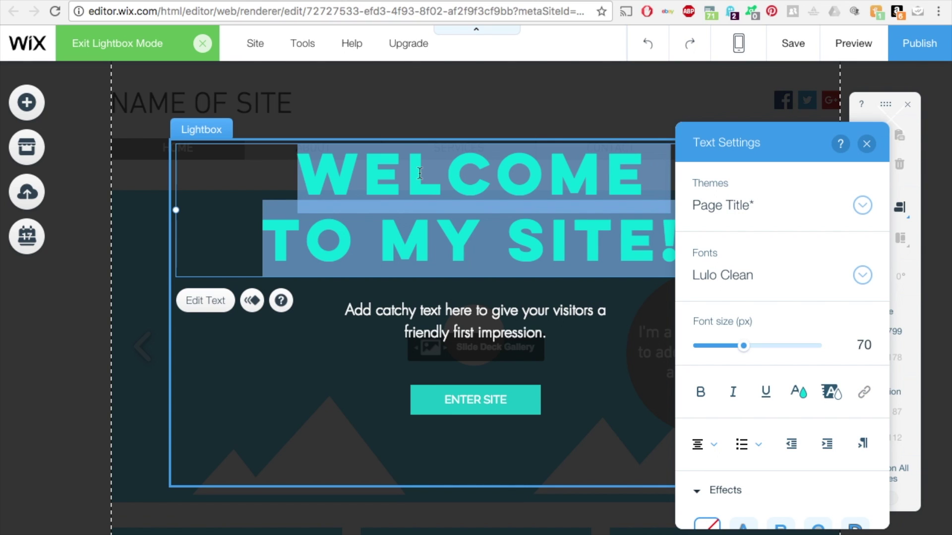
click(747, 212)
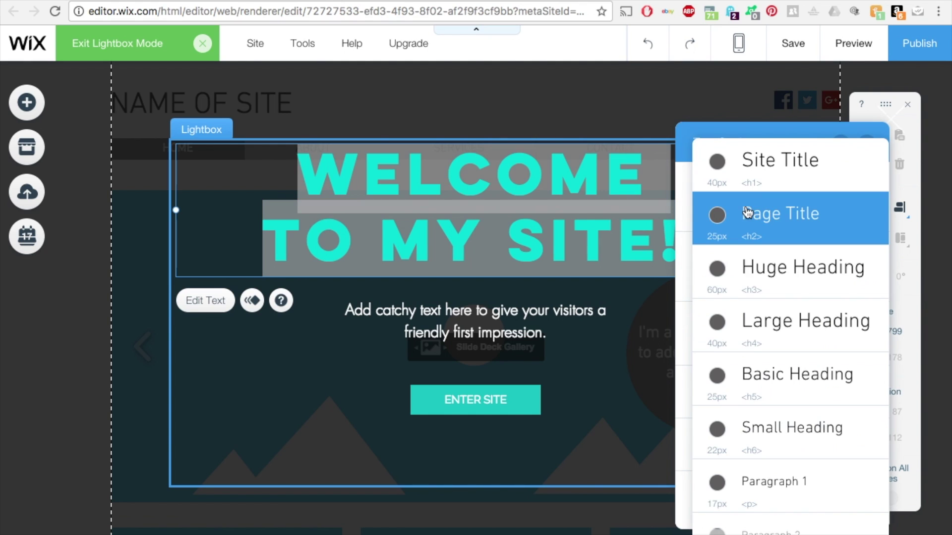
scroll(782, 370, down, 2)
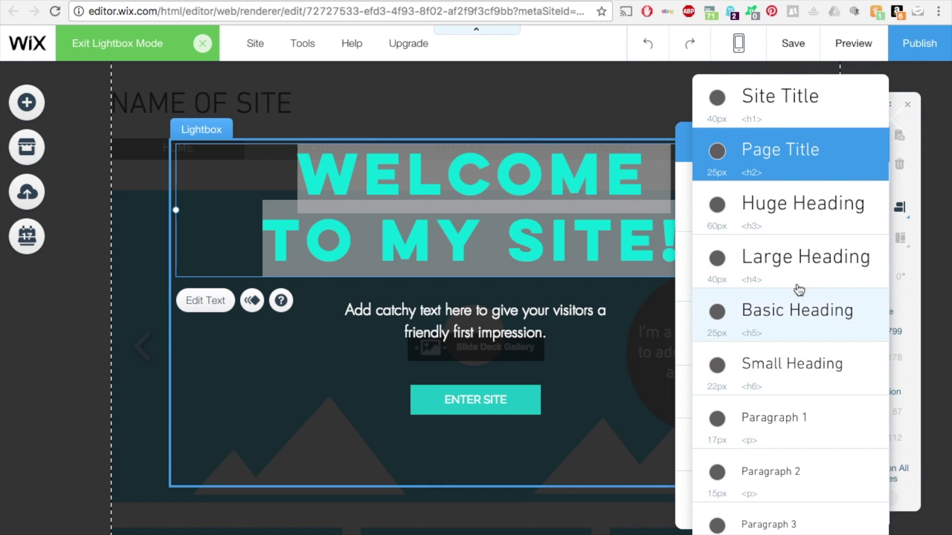
click(819, 267)
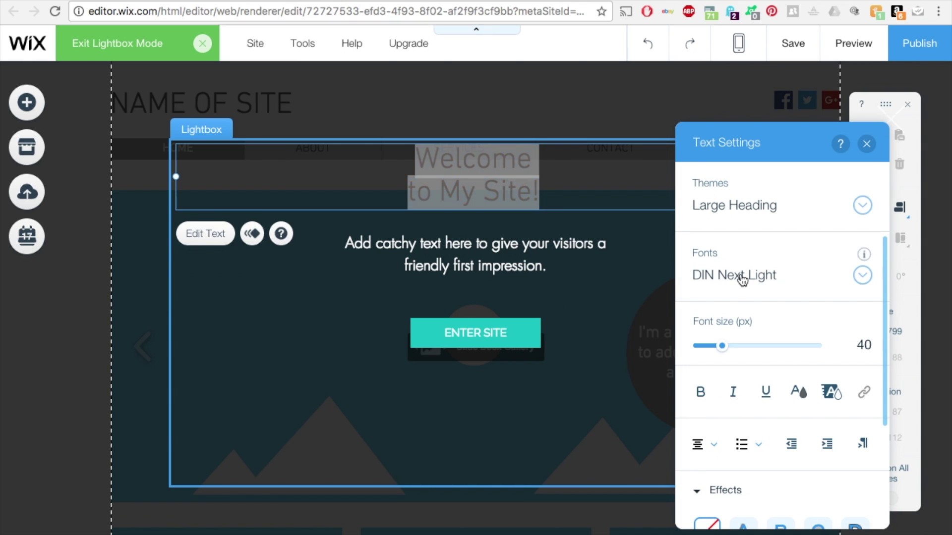
click(723, 275)
click(777, 422)
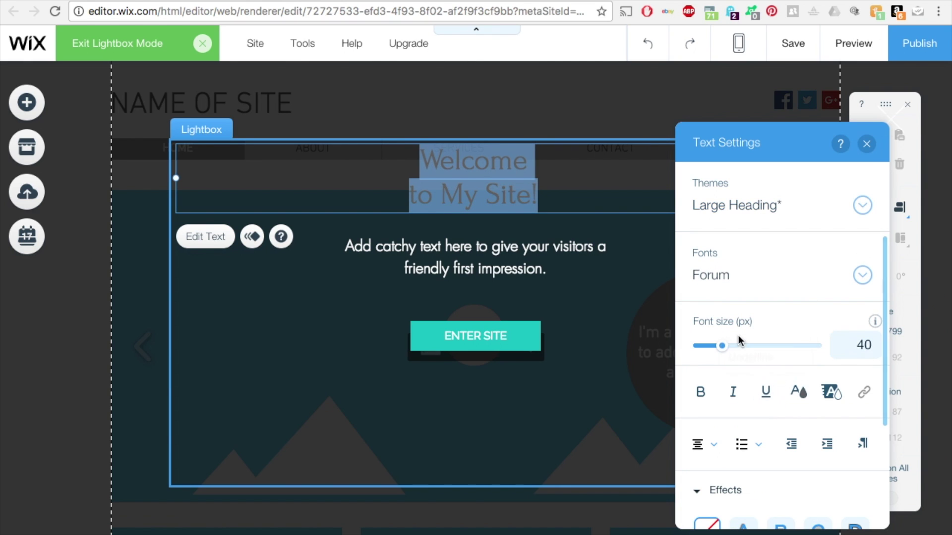
drag(723, 350, 763, 353)
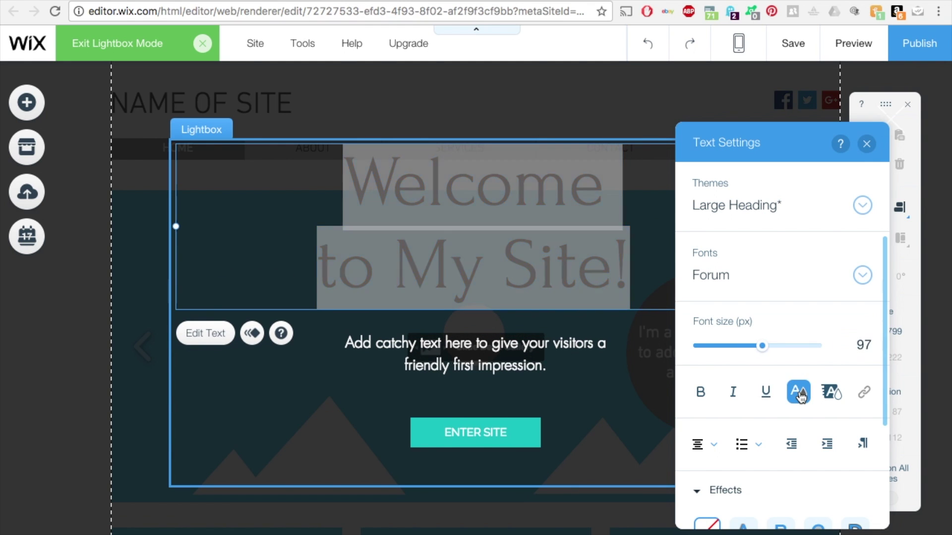
Step: Colour the welcome heading lime green, leaving it non-bold after toggling Bold on and off
click(798, 392)
click(779, 387)
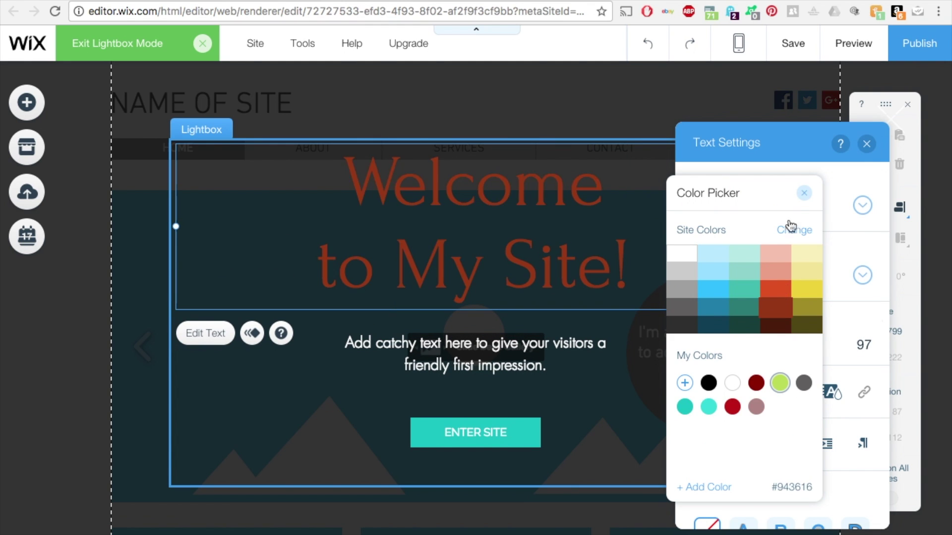
click(805, 194)
scroll(786, 457, down, 3)
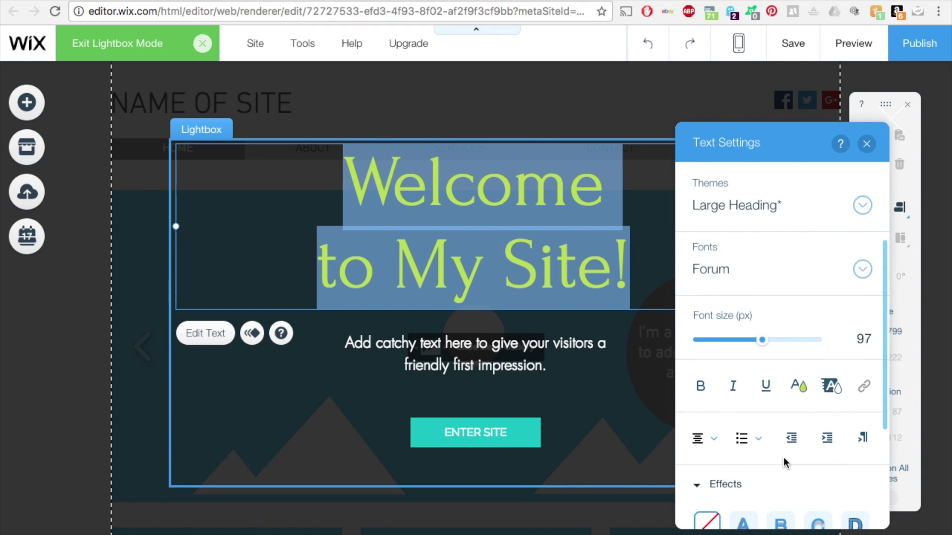
click(699, 310)
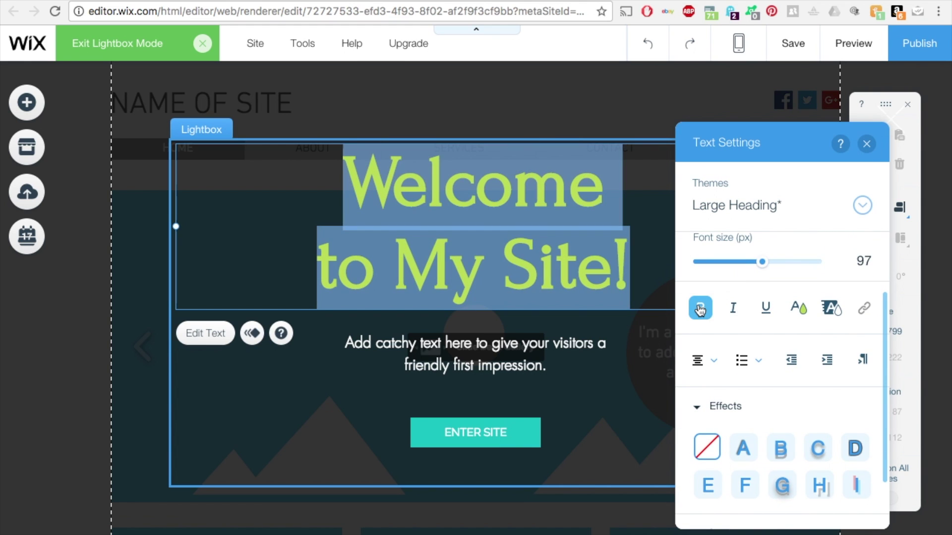
click(699, 310)
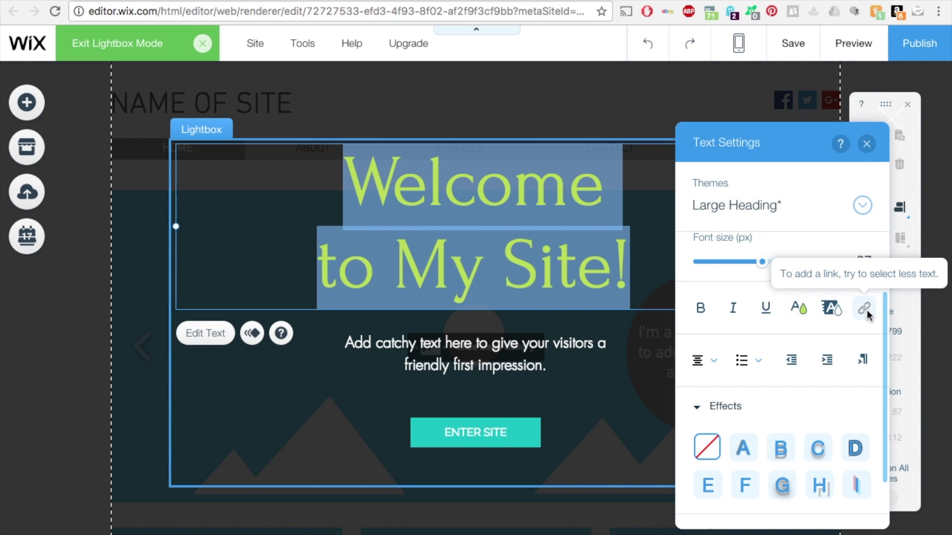
click(710, 362)
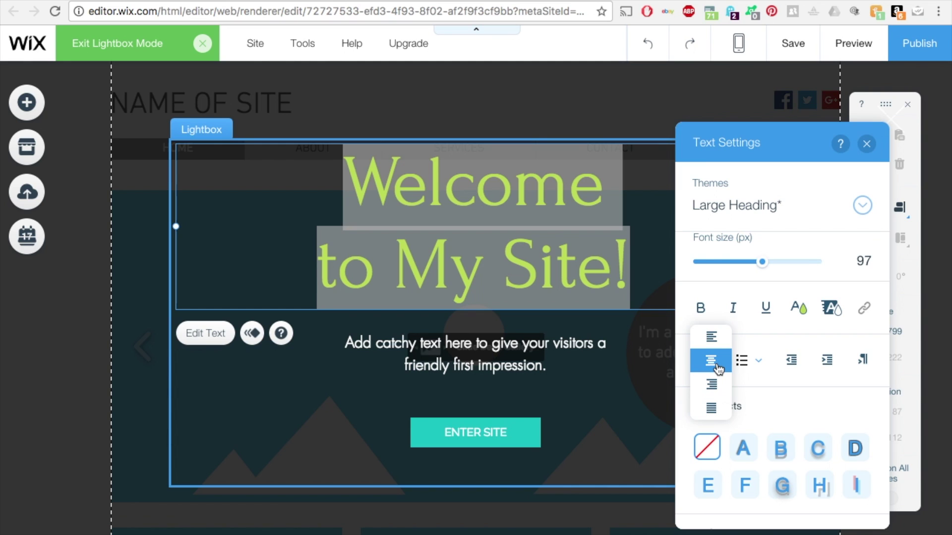
Step: Keep the heading centred and preview text effects A through H on it
click(717, 369)
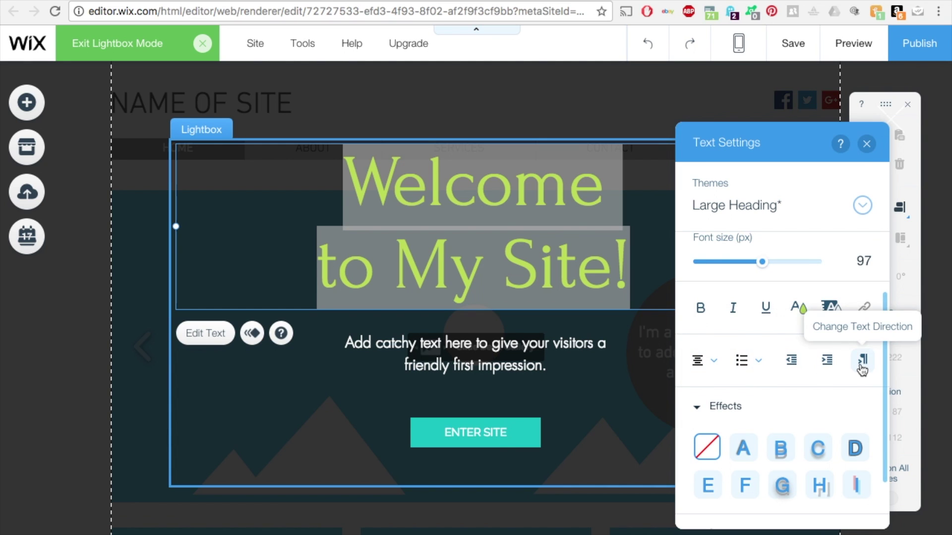
scroll(862, 369, down, 2)
click(818, 384)
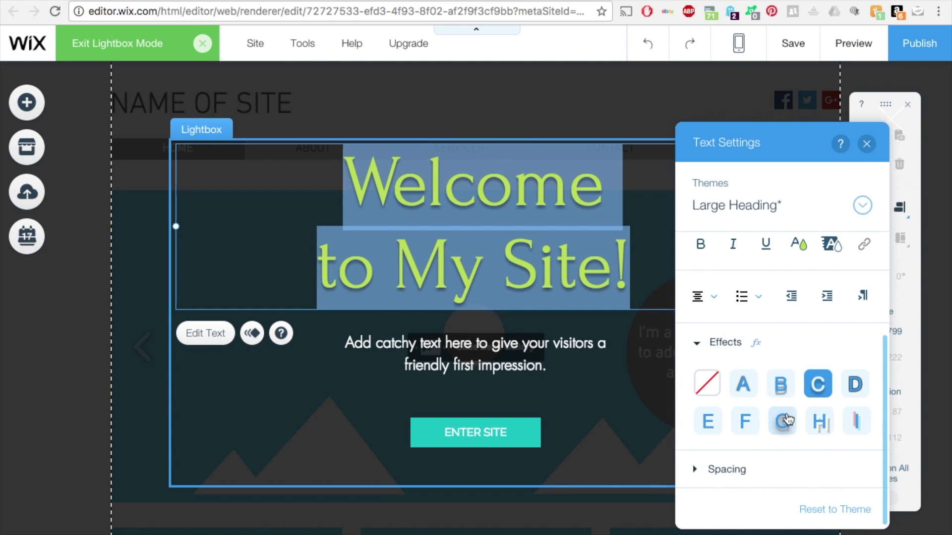
click(744, 387)
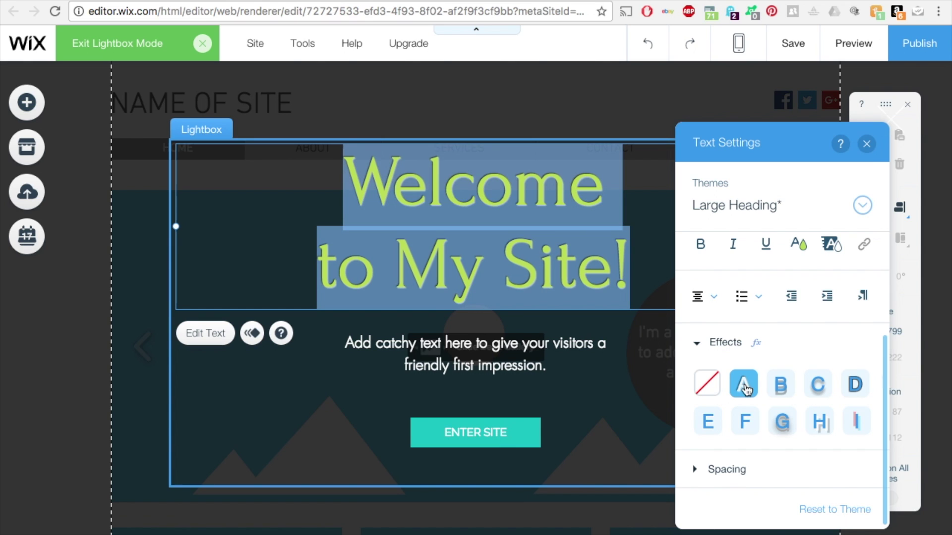
click(786, 391)
click(819, 390)
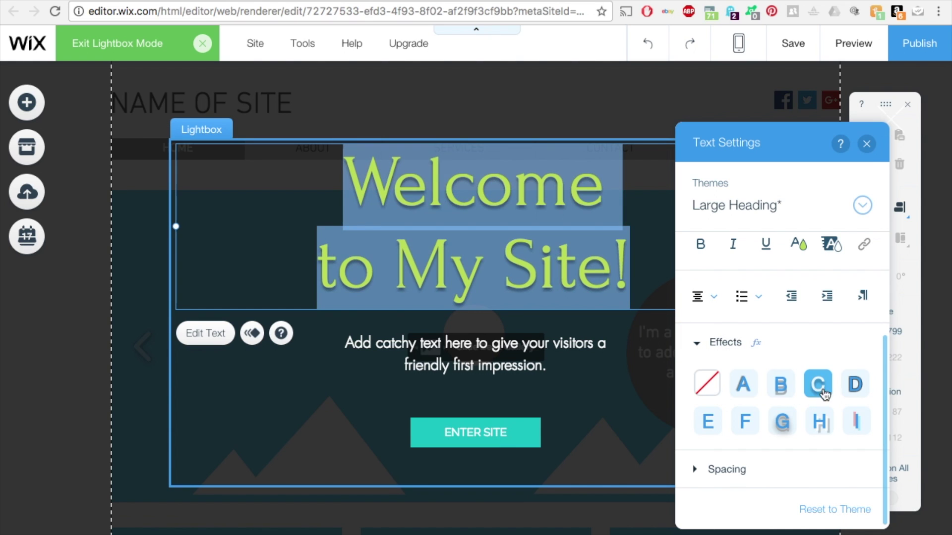
click(854, 386)
click(708, 421)
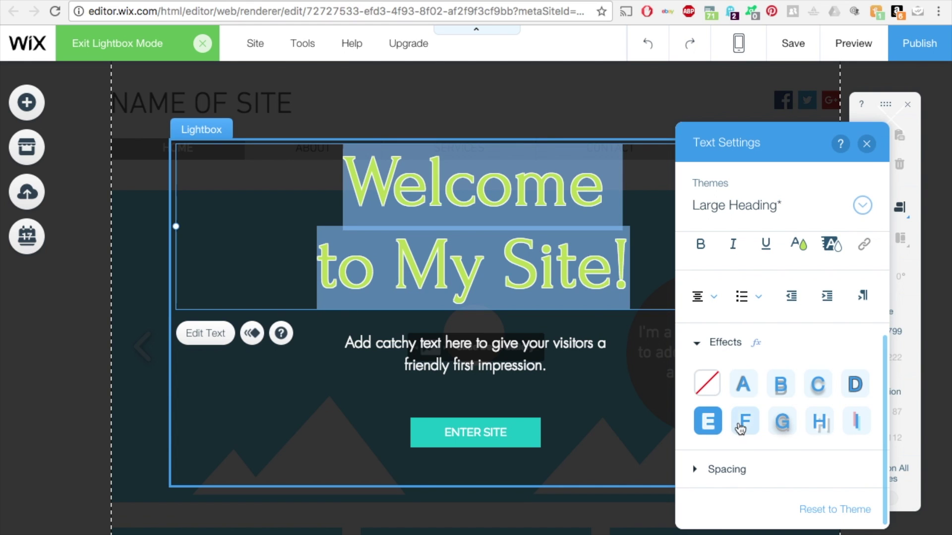
click(742, 423)
click(778, 421)
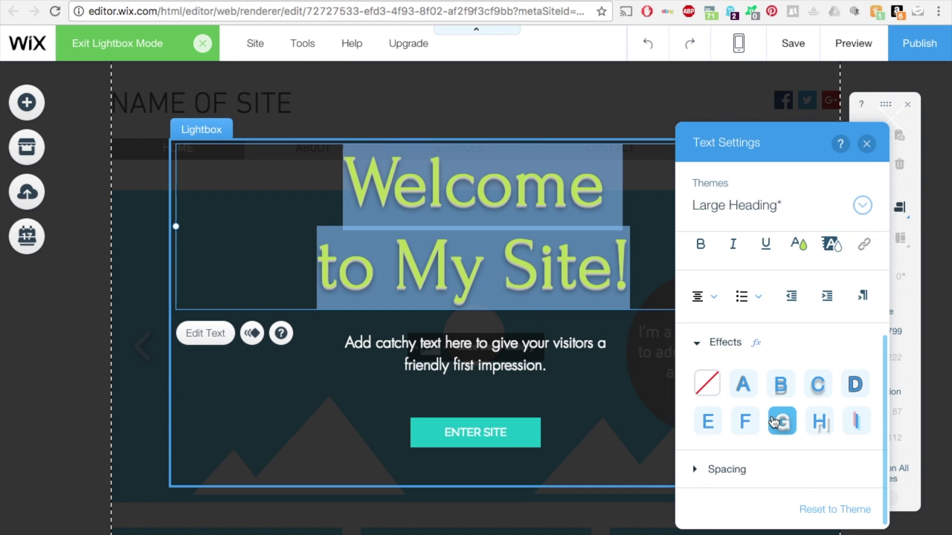
click(819, 421)
Step: Settle on text effect A and tighten the heading's line spacing to 0.8
click(752, 386)
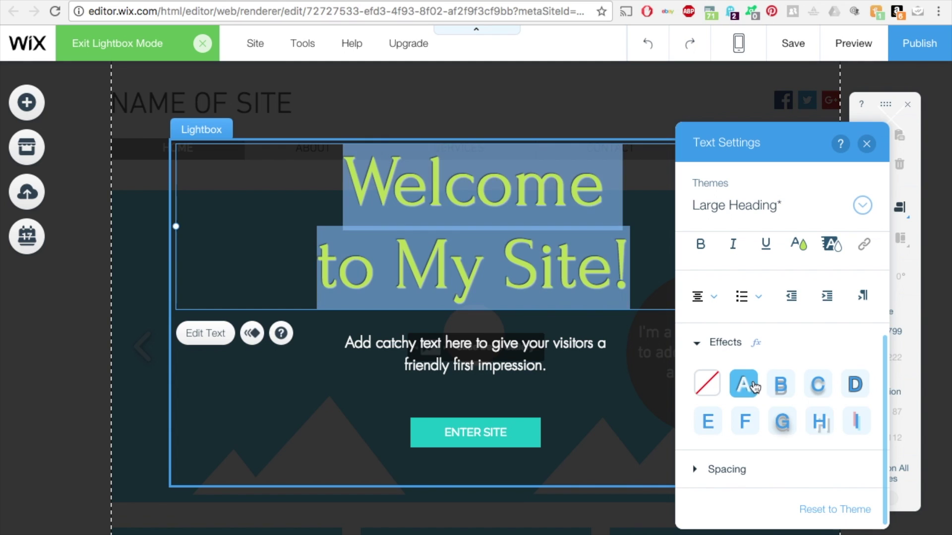
click(737, 469)
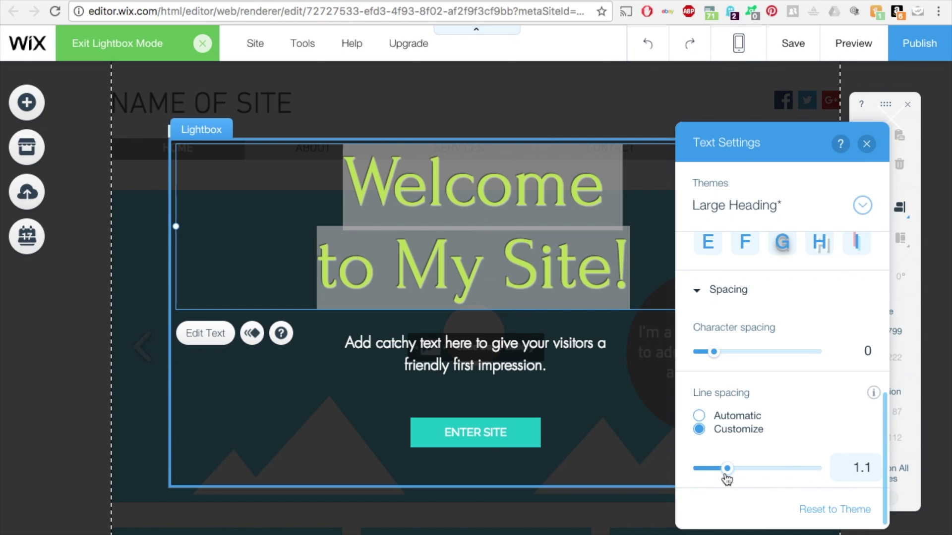
mouse_move(725, 469)
mouse_down()
mouse_move(702, 469)
mouse_move(713, 469)
mouse_up()
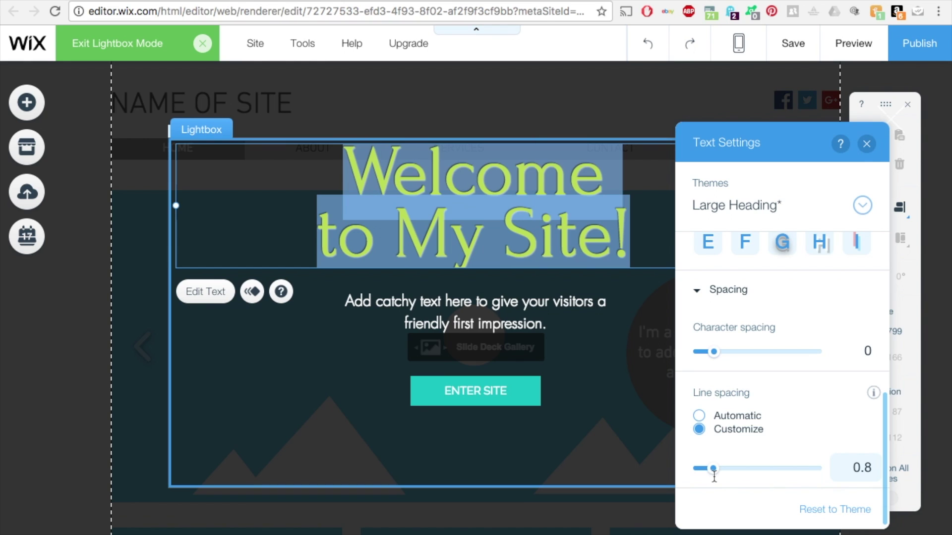
click(866, 144)
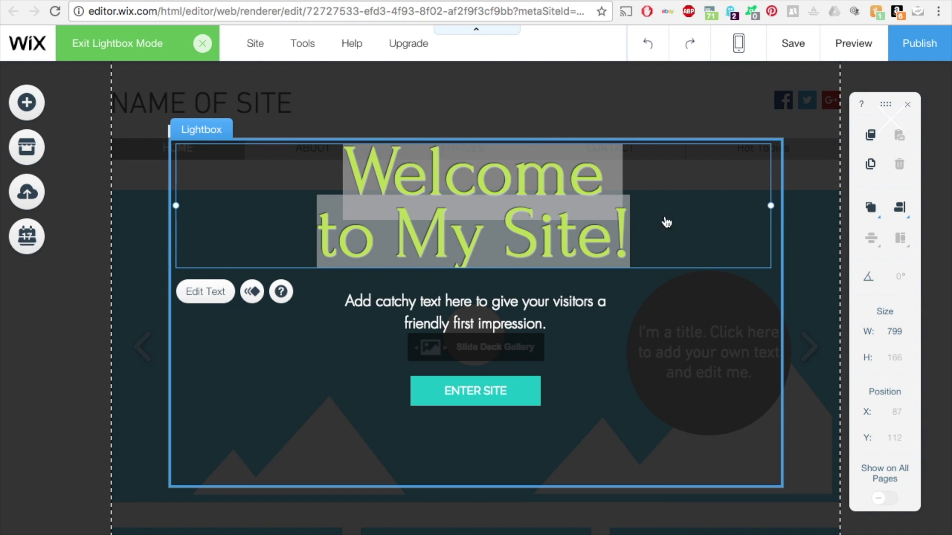
click(460, 329)
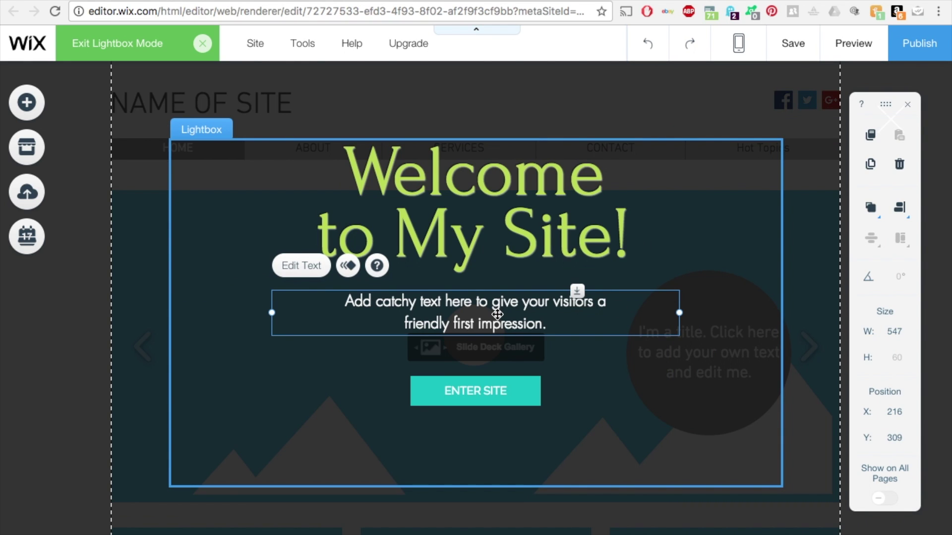
double_click(501, 316)
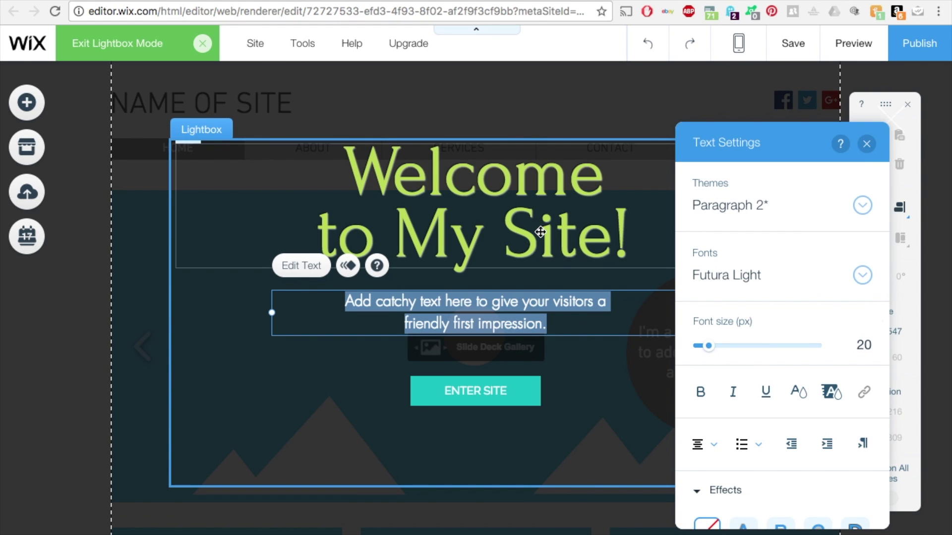
click(578, 379)
click(497, 385)
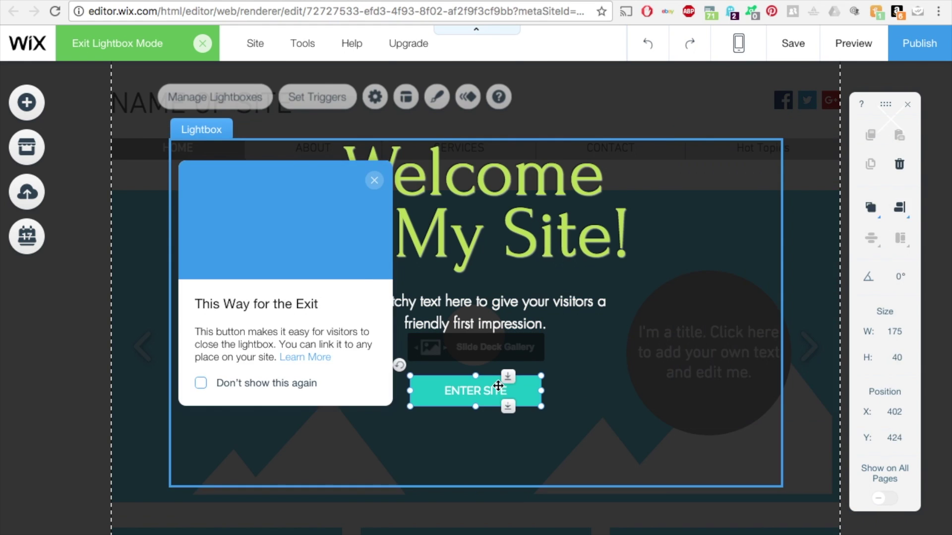
click(373, 181)
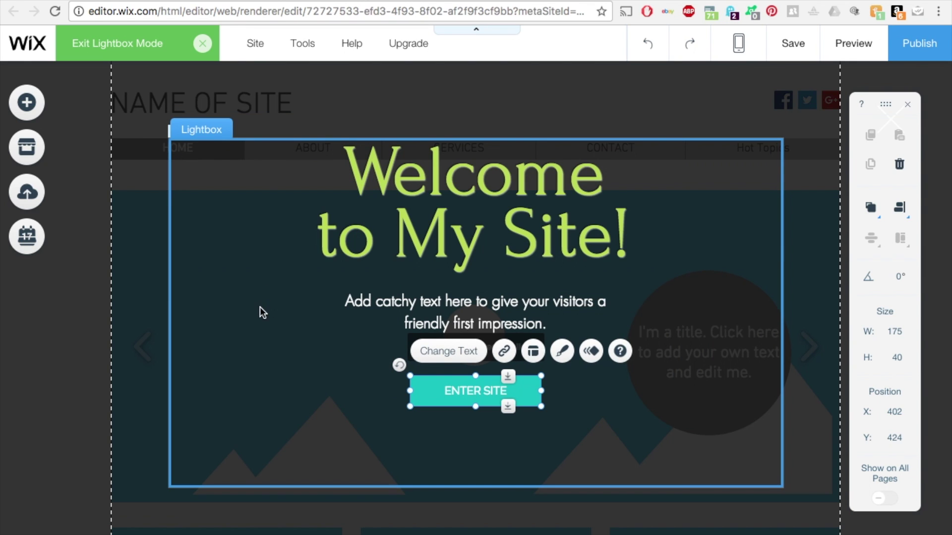
click(76, 281)
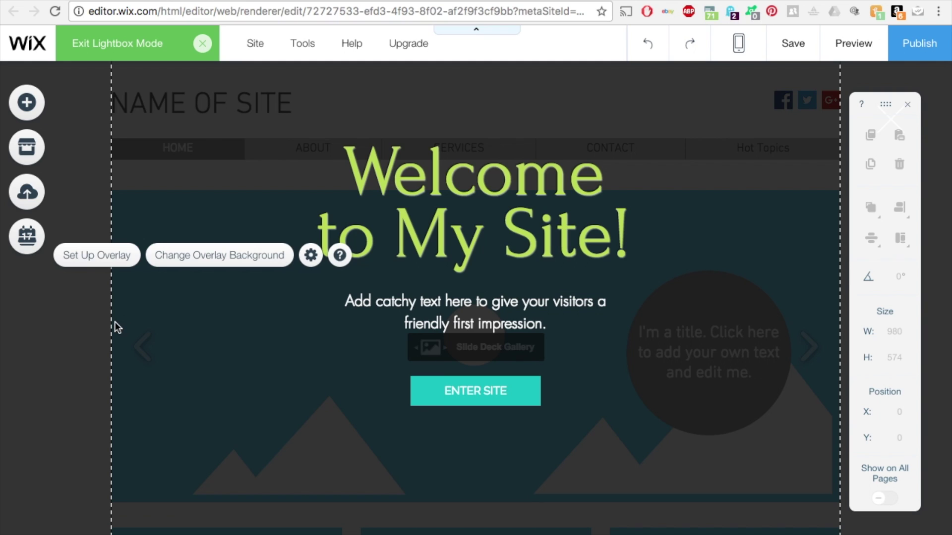
Step: Select the lightbox overlay and reach its Change Overlay Background options via Overlay Settings
click(105, 320)
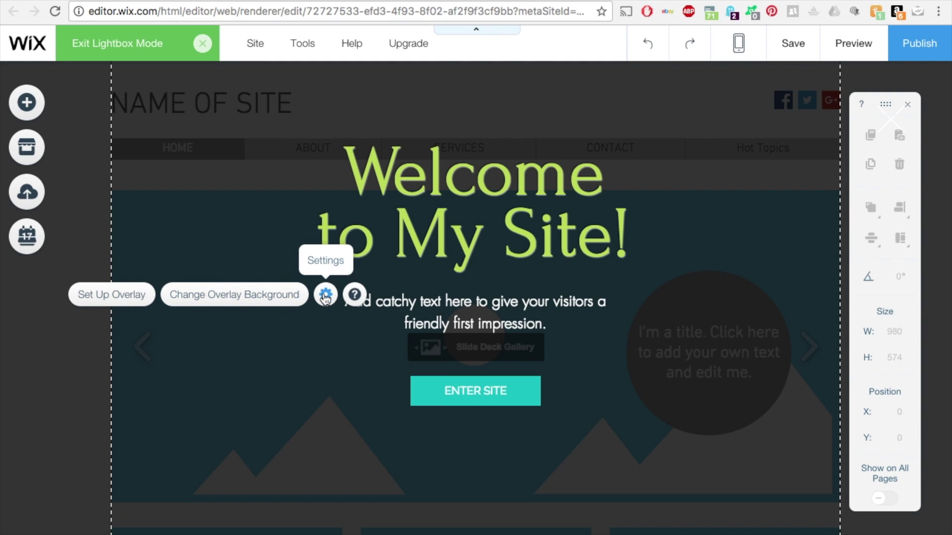
click(139, 296)
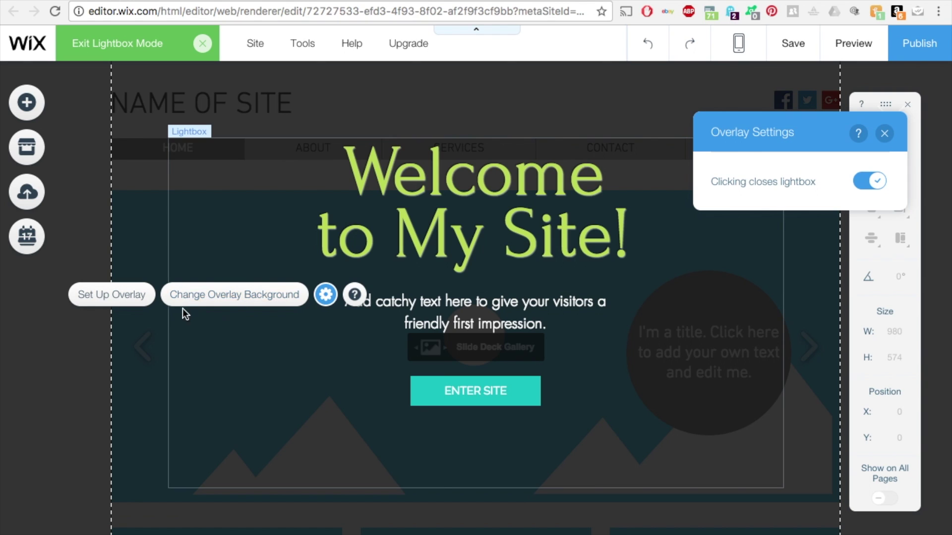
click(237, 301)
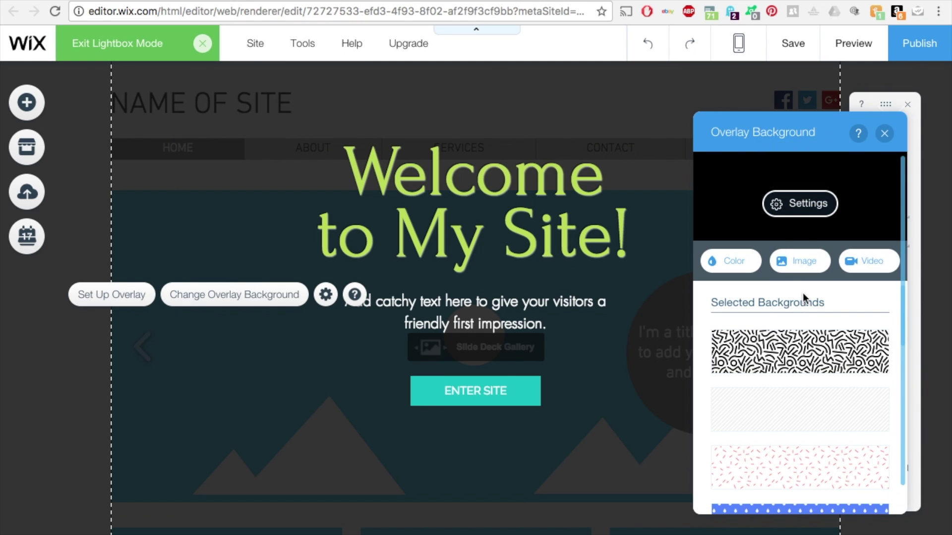
Step: Try red, green and blue colour swatches as the overlay background
scroll(806, 421, down, 5)
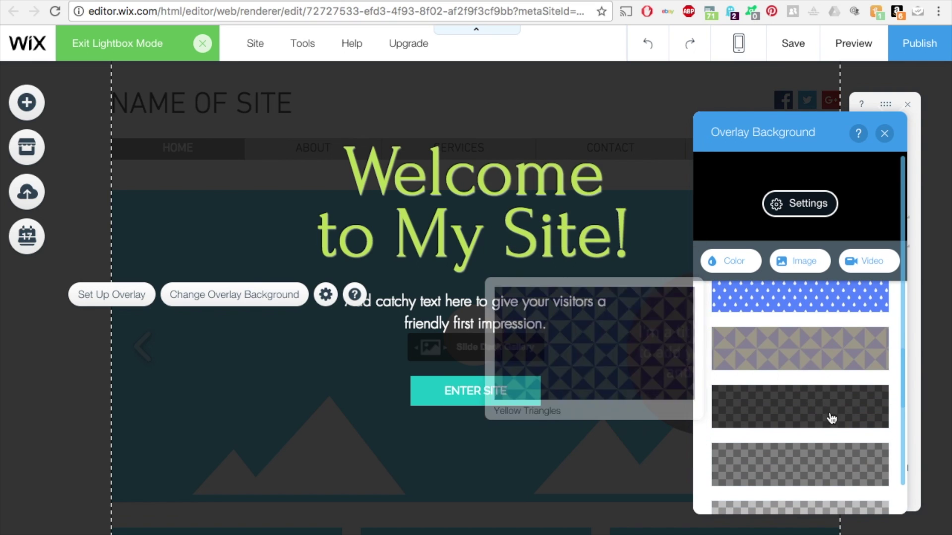
scroll(814, 368, down, 3)
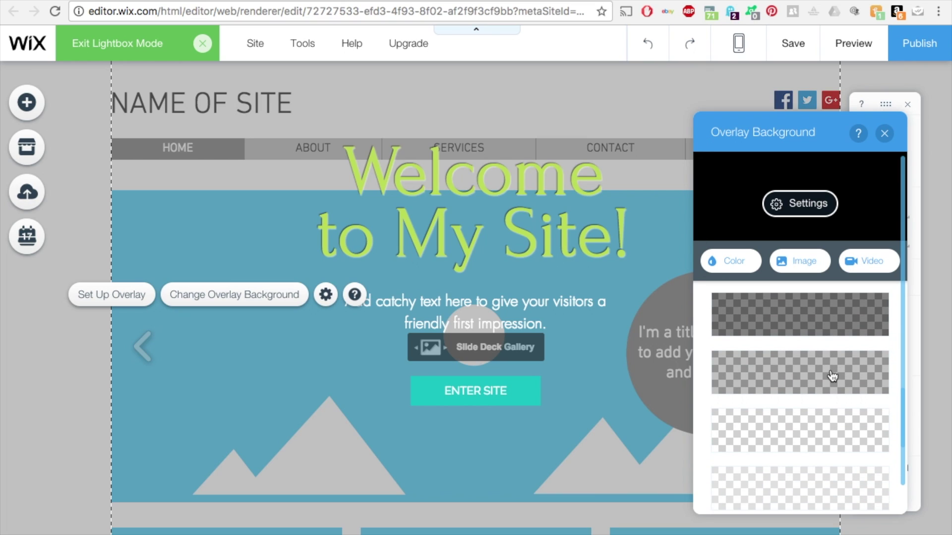
scroll(831, 375, down, 2)
click(832, 412)
scroll(832, 412, down, 3)
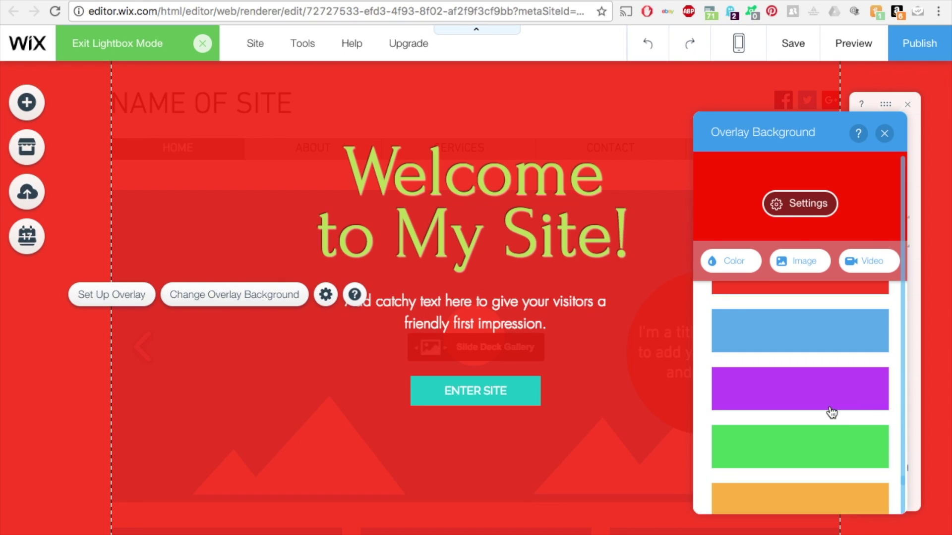
click(826, 463)
scroll(826, 463, up, 1)
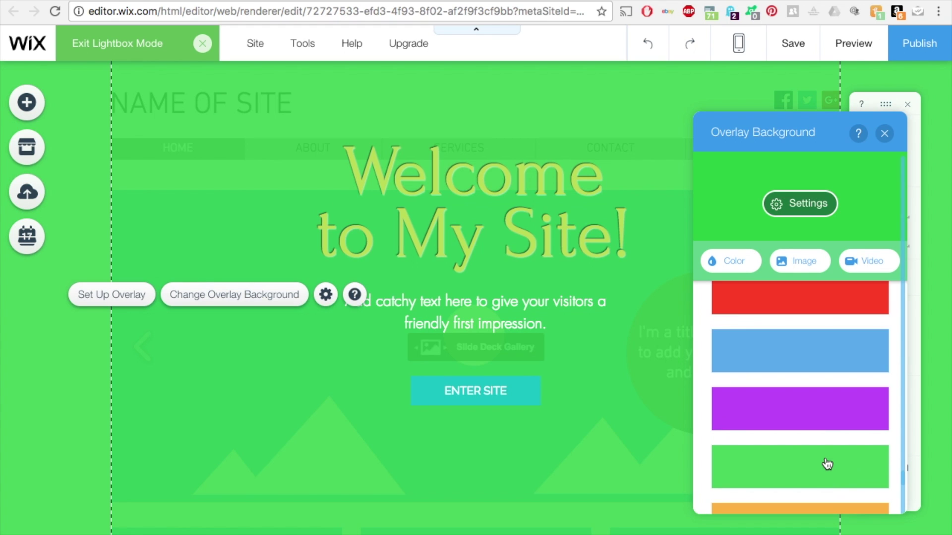
click(834, 355)
scroll(833, 347, up, 1)
scroll(832, 344, up, 3)
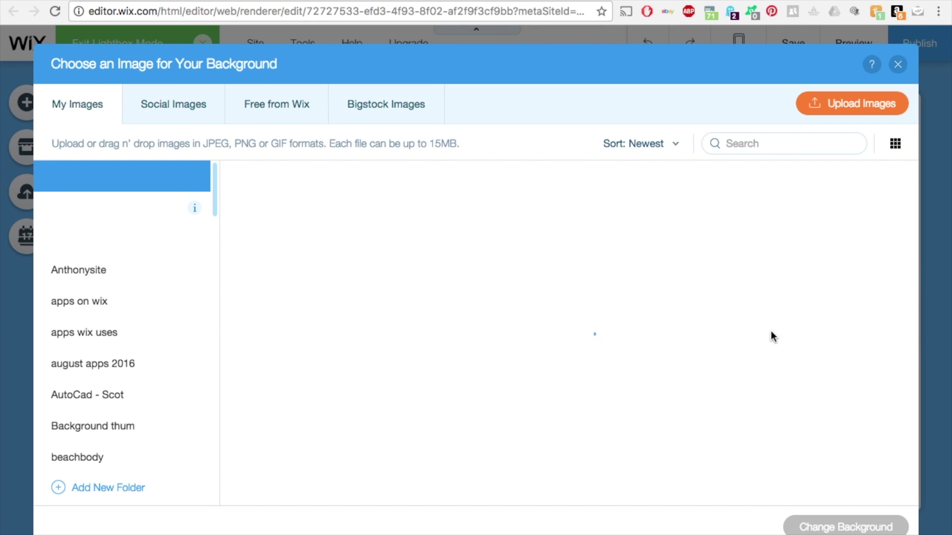
Step: Set the overlay background to the misty green mountains photo from Free from Wix Landscape
click(272, 126)
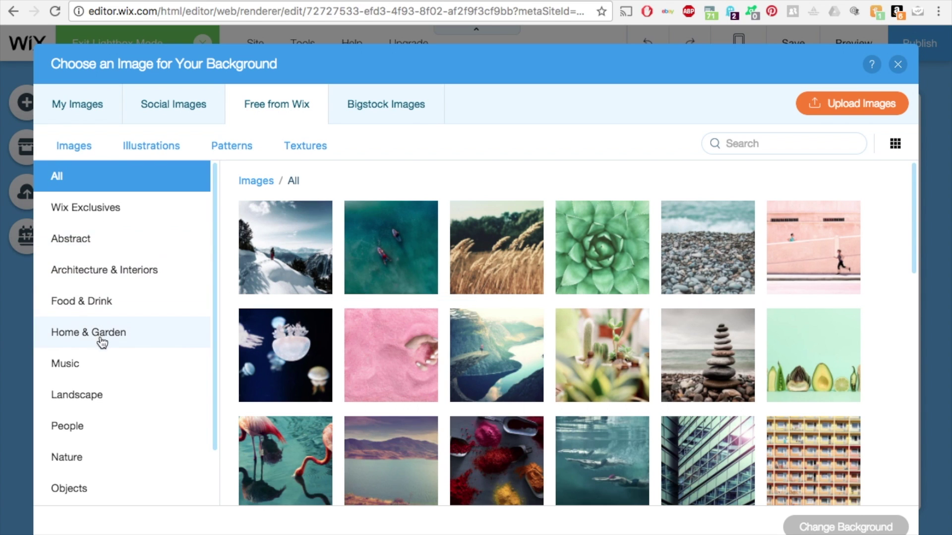
scroll(100, 429, down, 2)
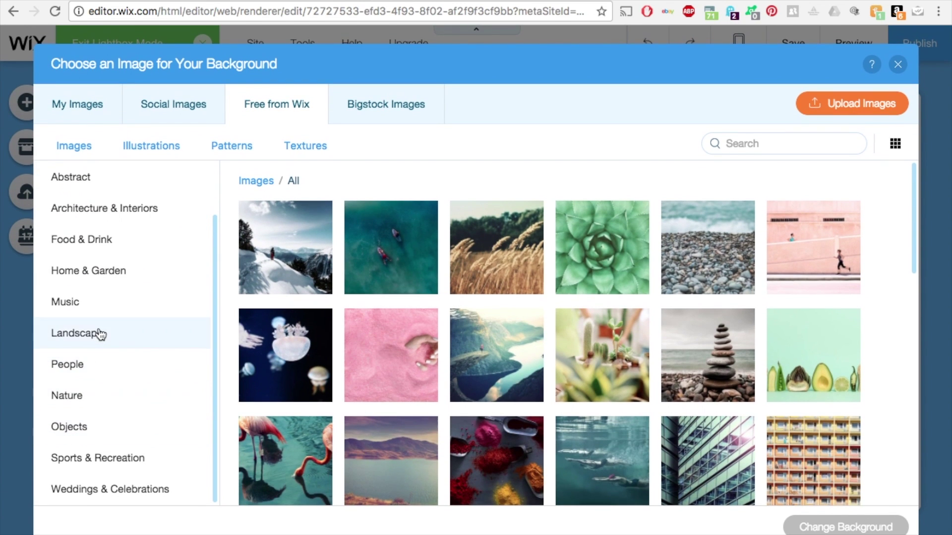
click(101, 334)
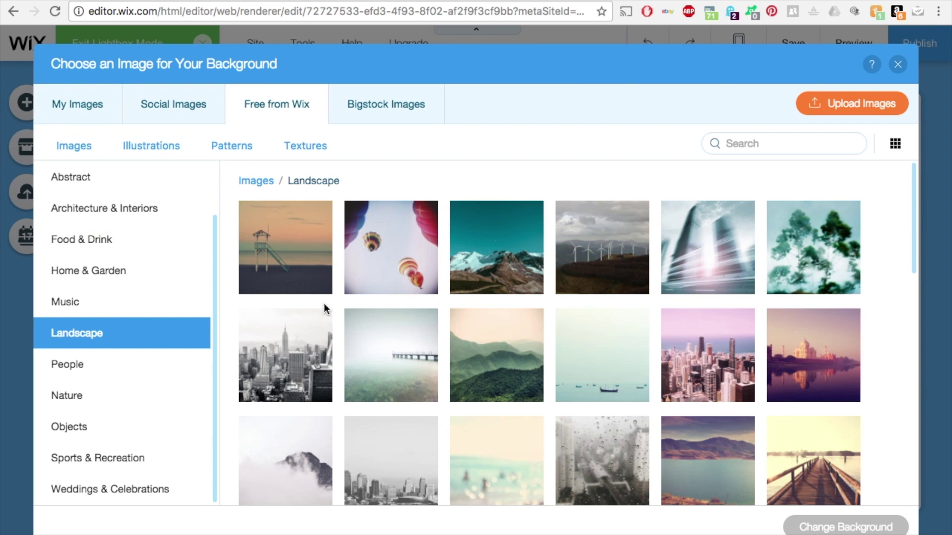
click(504, 387)
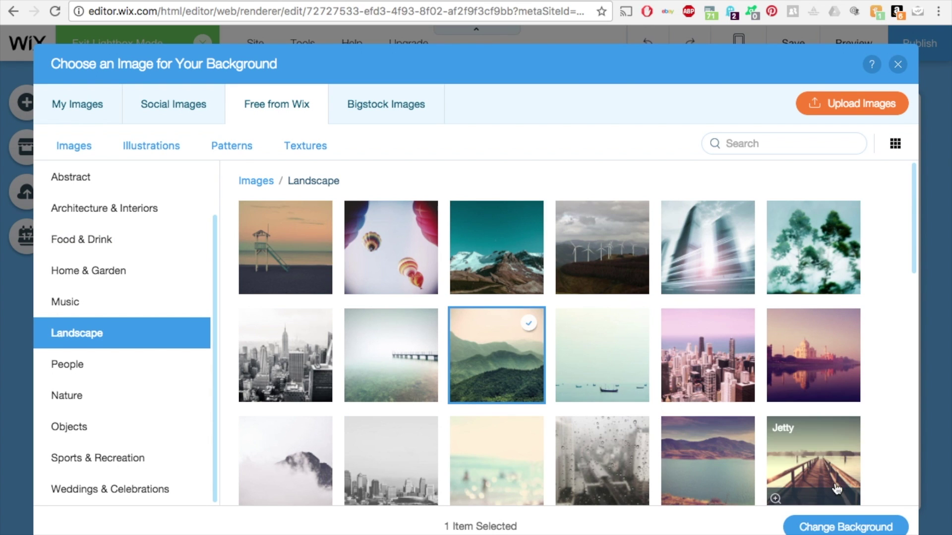
click(836, 524)
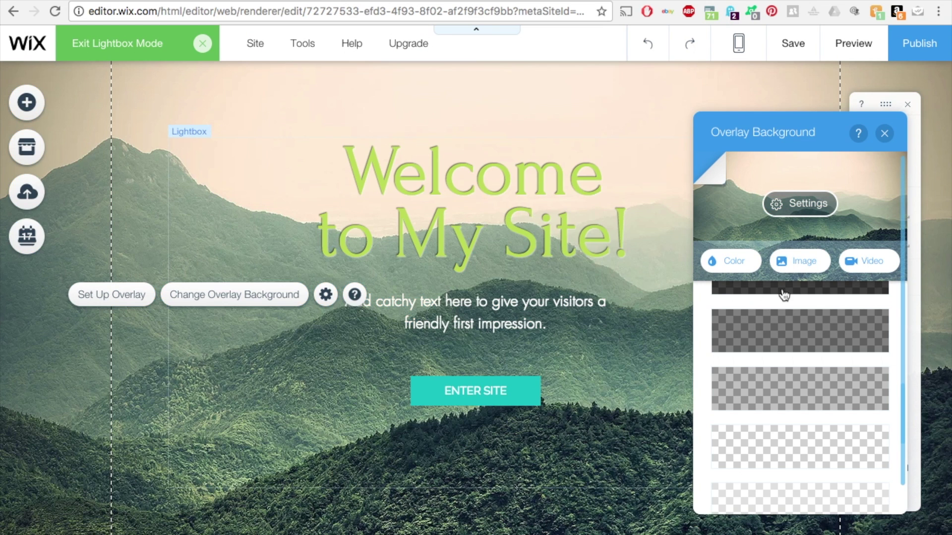
Step: Lower the mountain image to 35% opacity over an 85% blue colour, keeping Scale to Fill
click(807, 204)
drag(815, 234, 757, 237)
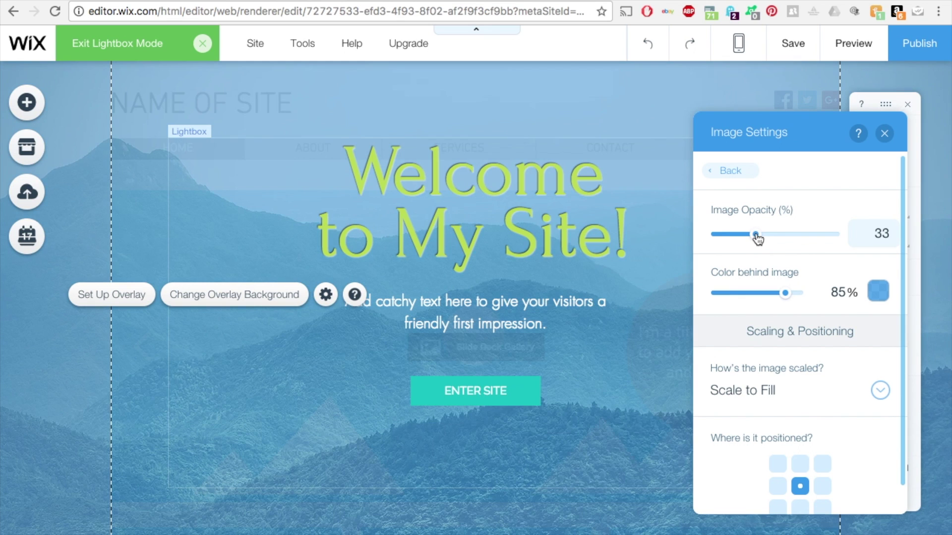
click(878, 293)
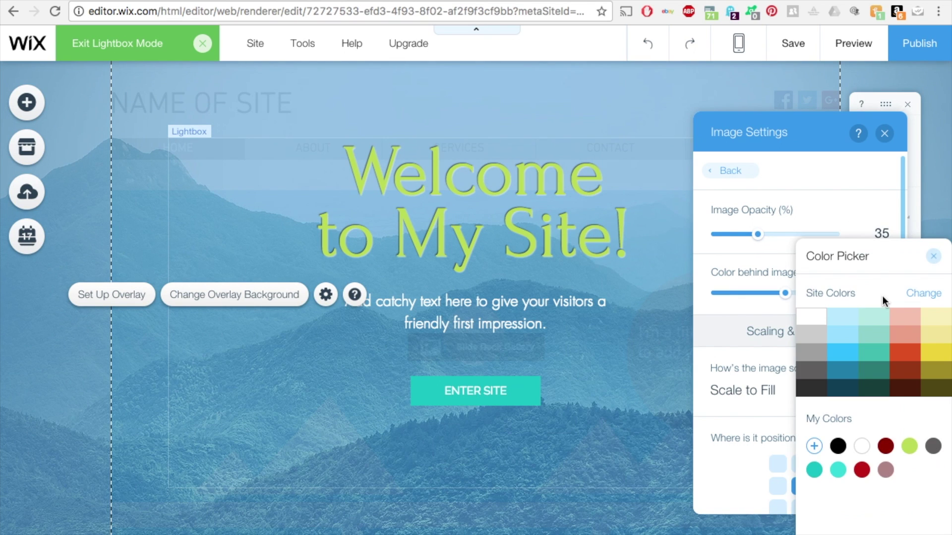
click(933, 257)
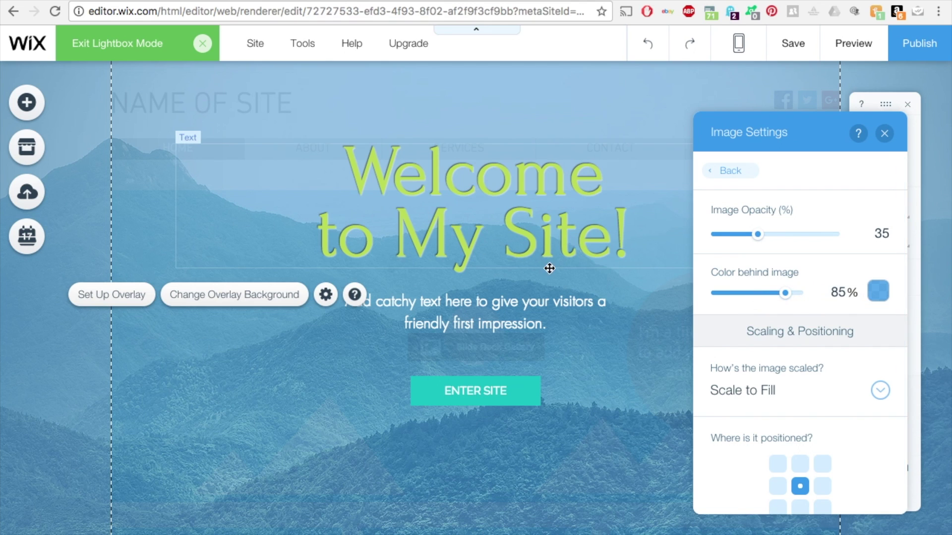
scroll(791, 389, down, 1)
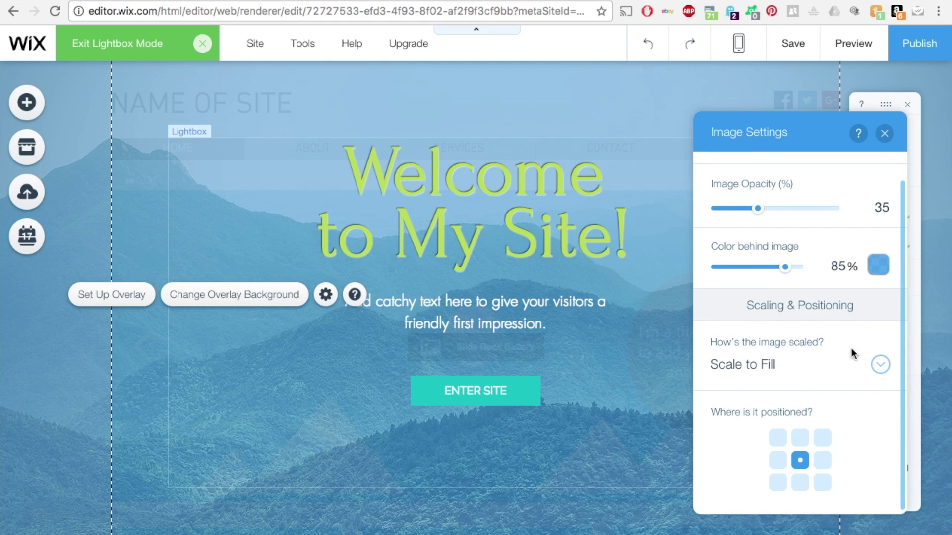
click(880, 365)
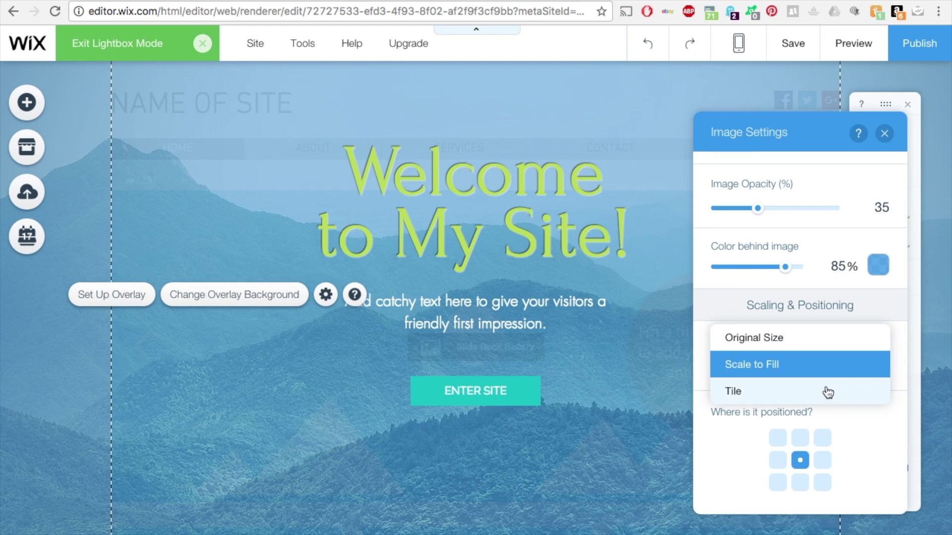
click(775, 305)
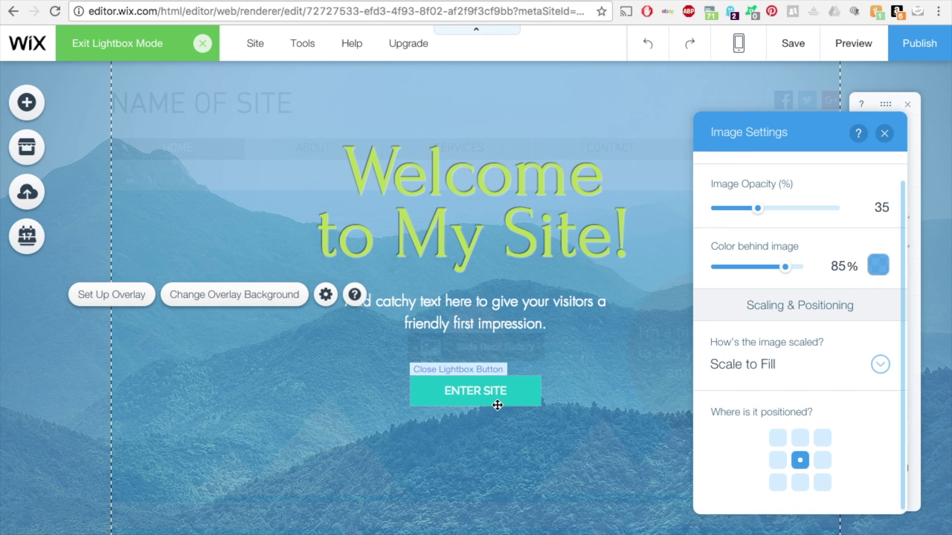
click(883, 133)
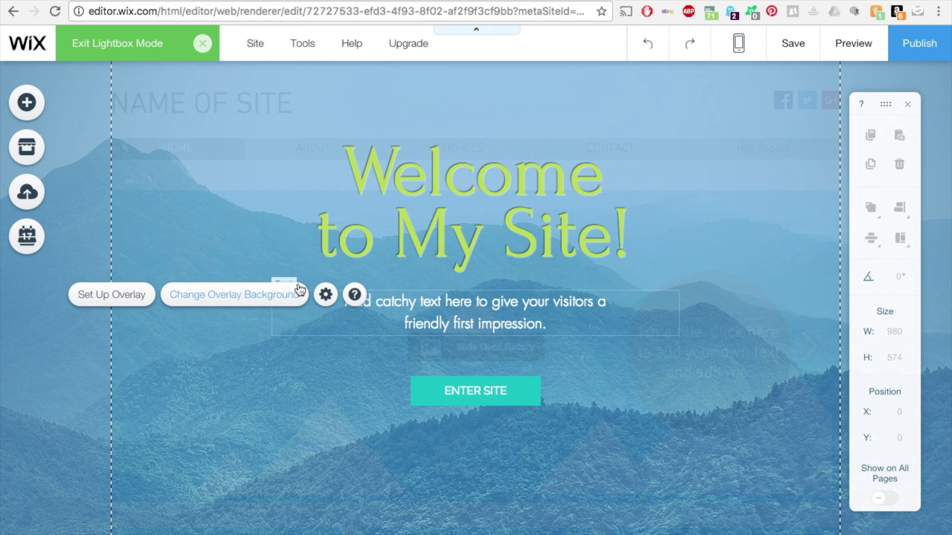
Step: Review the overlay background and overlay settings panels, then select the lightbox itself
click(234, 294)
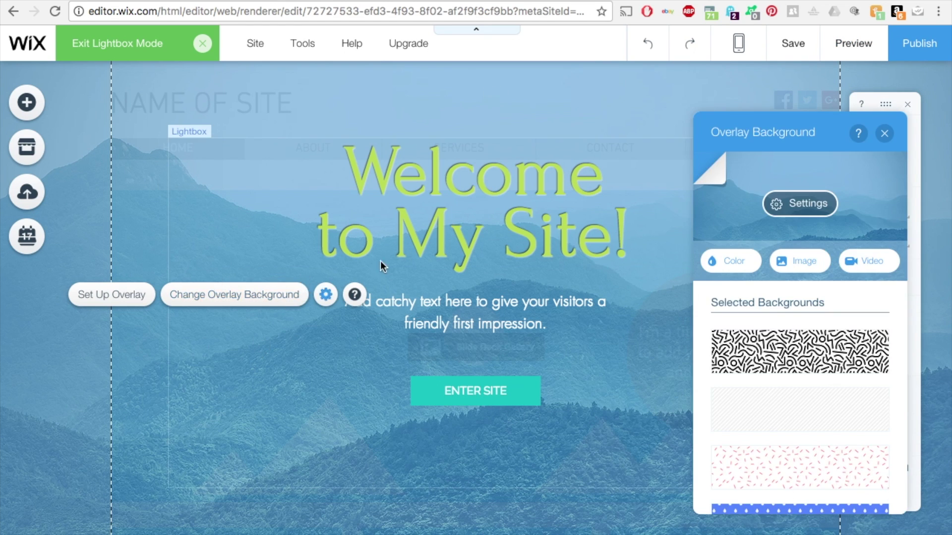
click(884, 133)
click(331, 293)
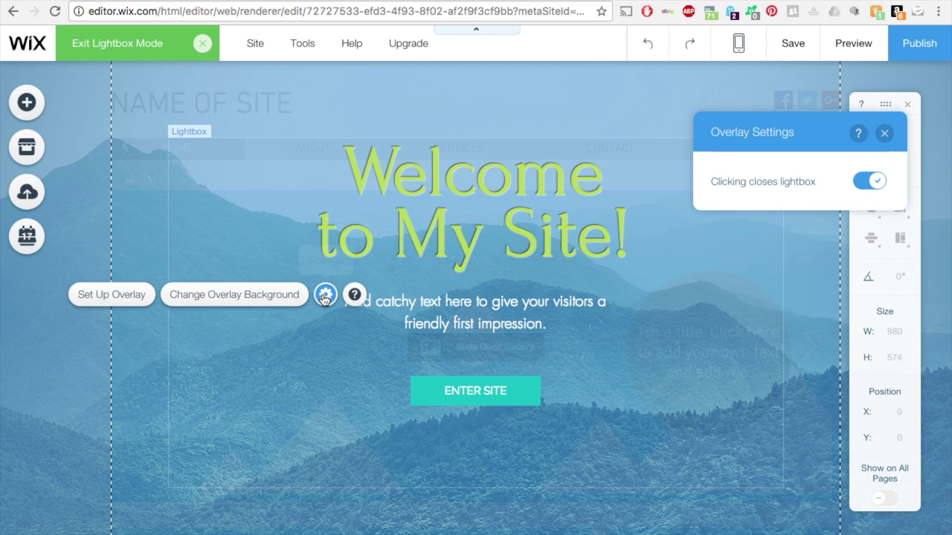
click(884, 134)
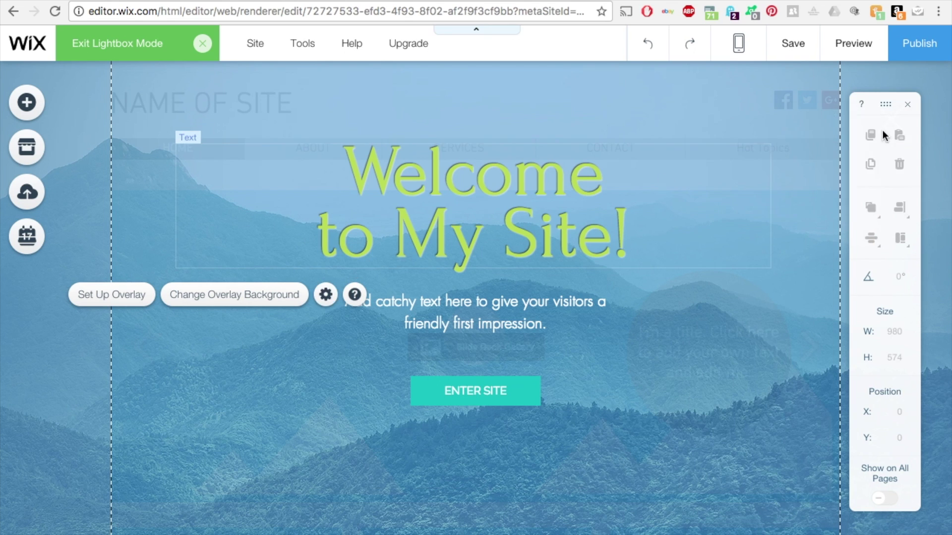
click(127, 297)
click(230, 393)
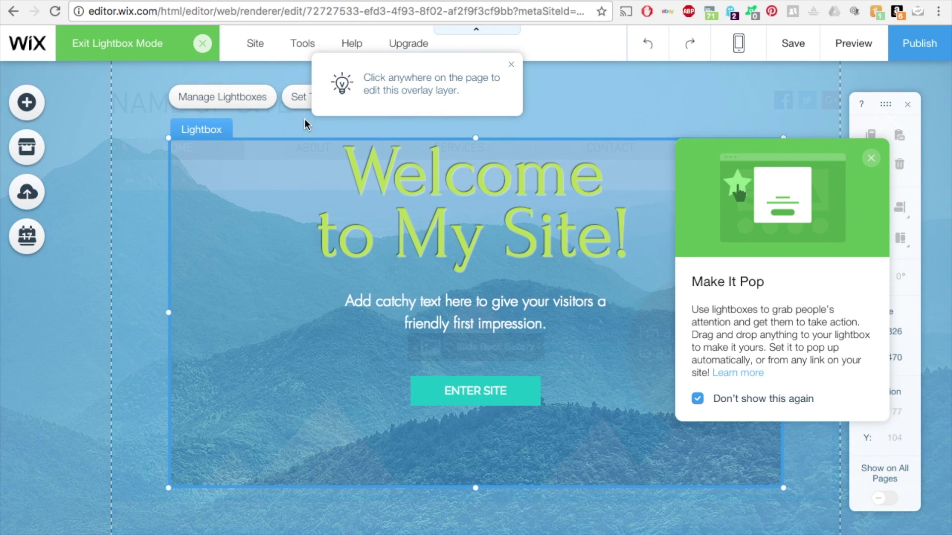
Step: Show the lightbox's page choices: HOME only, auto-display after a 2-second delay
click(313, 100)
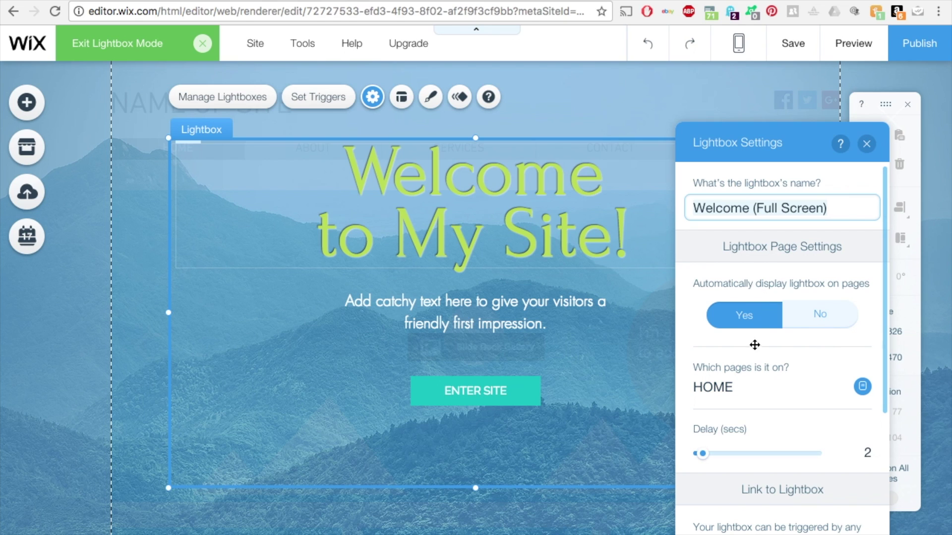
scroll(774, 371, down, 2)
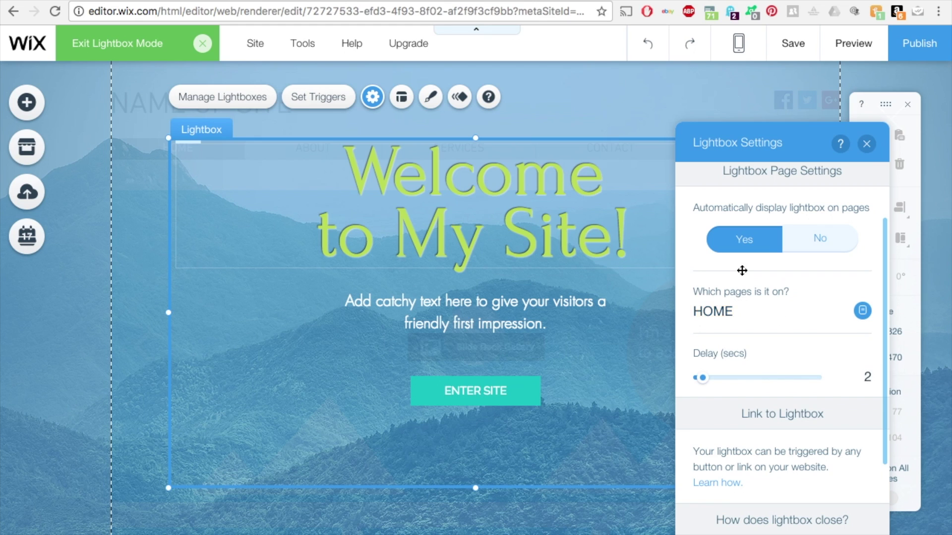
click(746, 316)
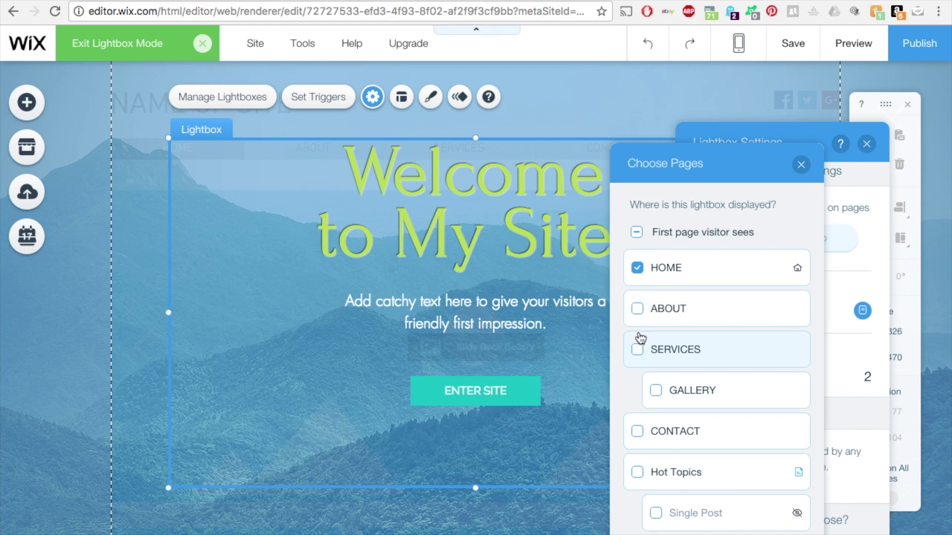
click(643, 310)
click(637, 349)
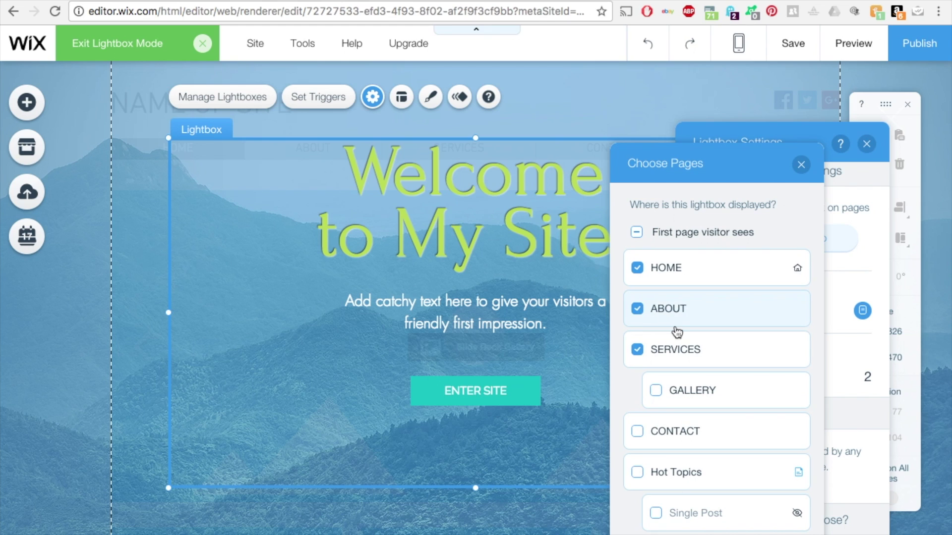
click(643, 350)
click(641, 308)
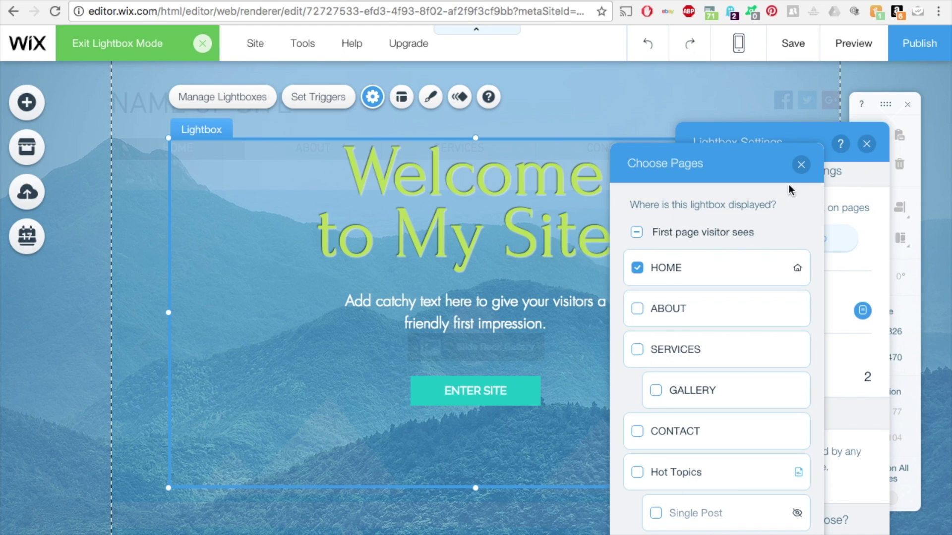
click(801, 165)
scroll(796, 347, down, 3)
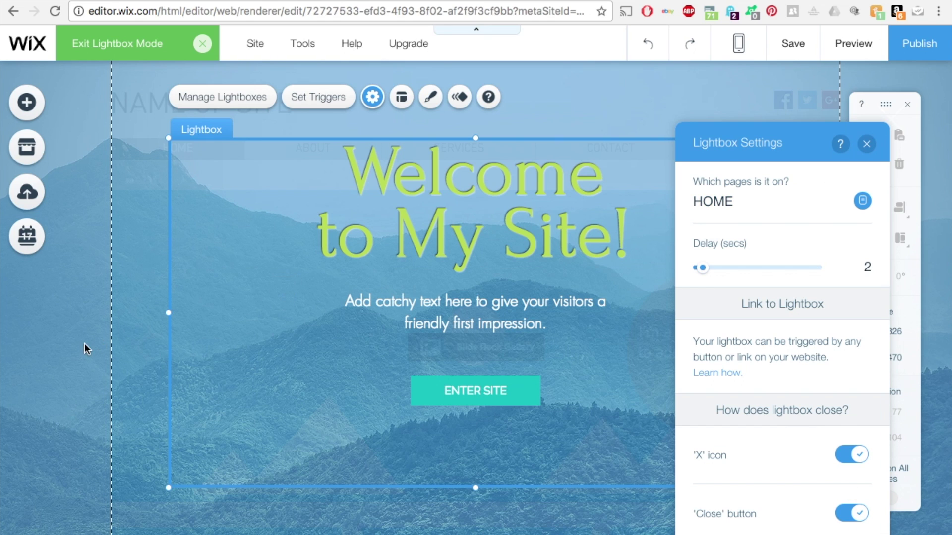
click(866, 144)
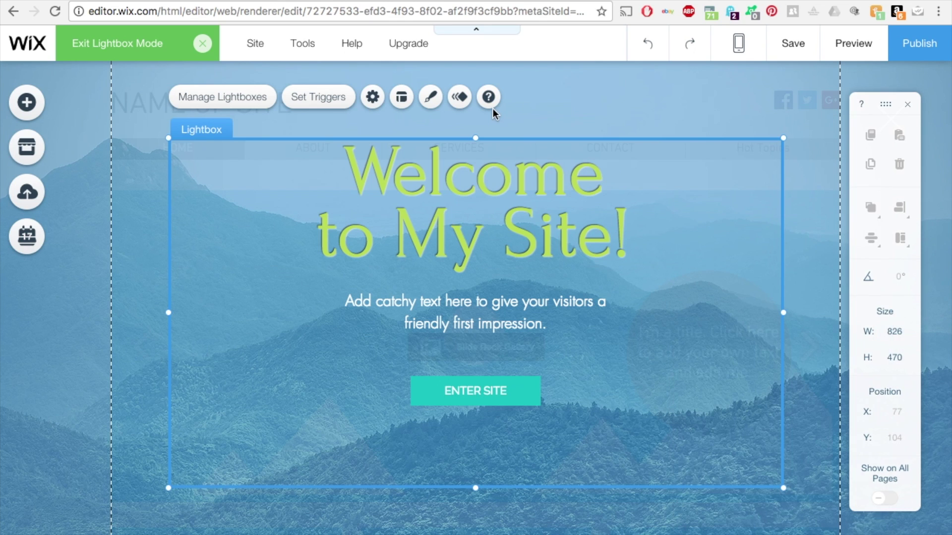
click(373, 99)
scroll(712, 318, down, 4)
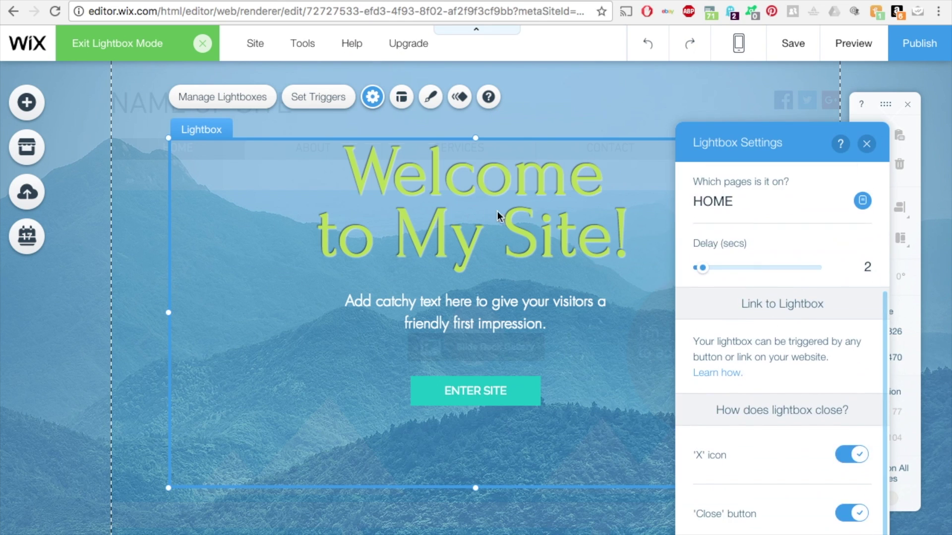
click(401, 96)
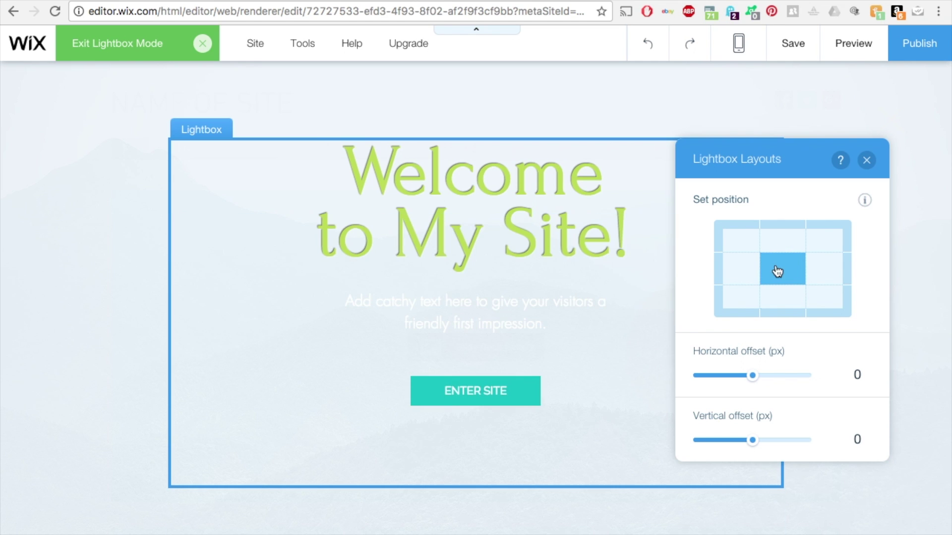
Step: Try corner and top positions, then place the lightbox in the centre grid cell
click(834, 302)
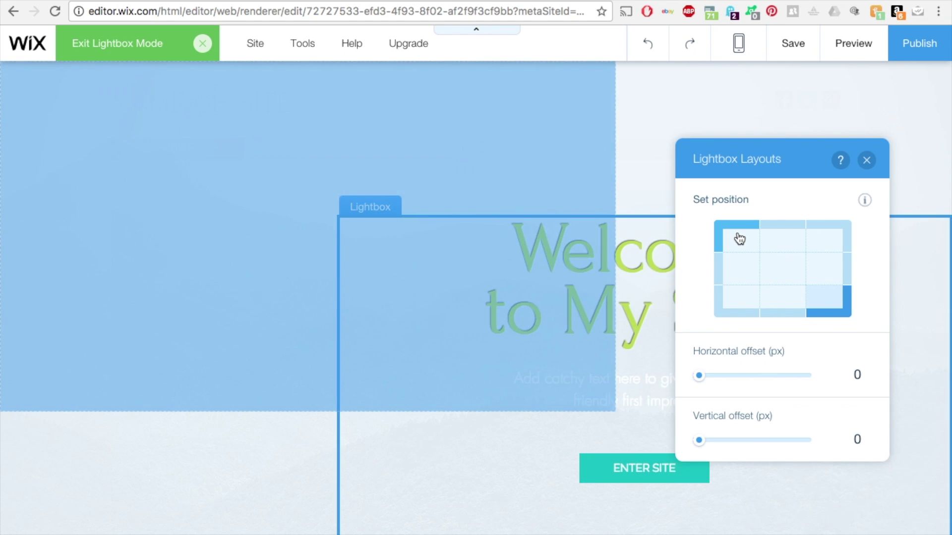
click(735, 238)
click(787, 241)
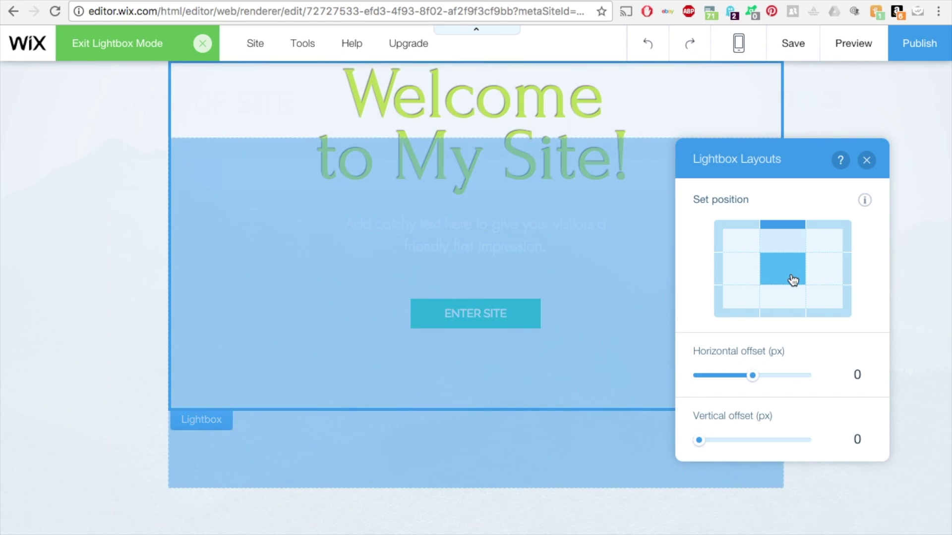
click(792, 280)
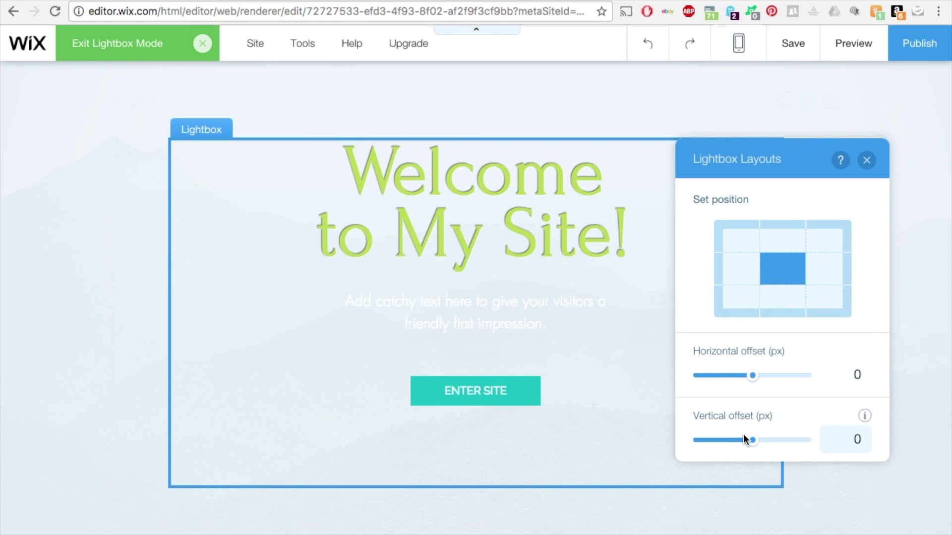
Step: Test horizontal offsets of -325 and 465 px, then return the offset to 0 px
click(718, 376)
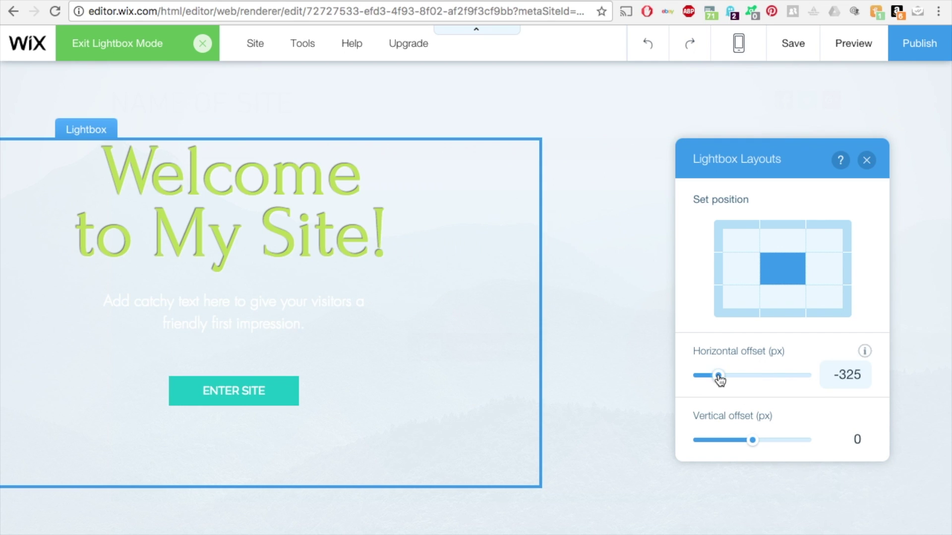
click(801, 375)
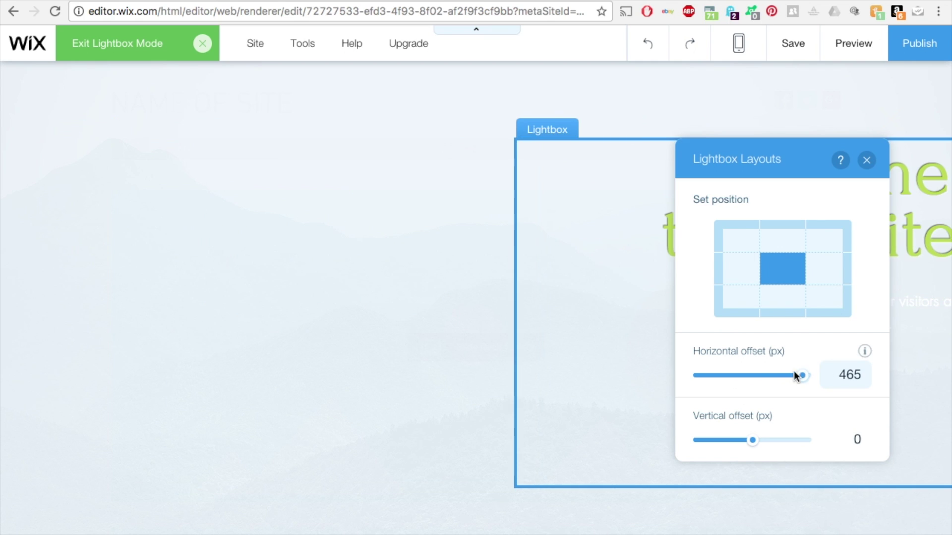
click(765, 377)
click(747, 377)
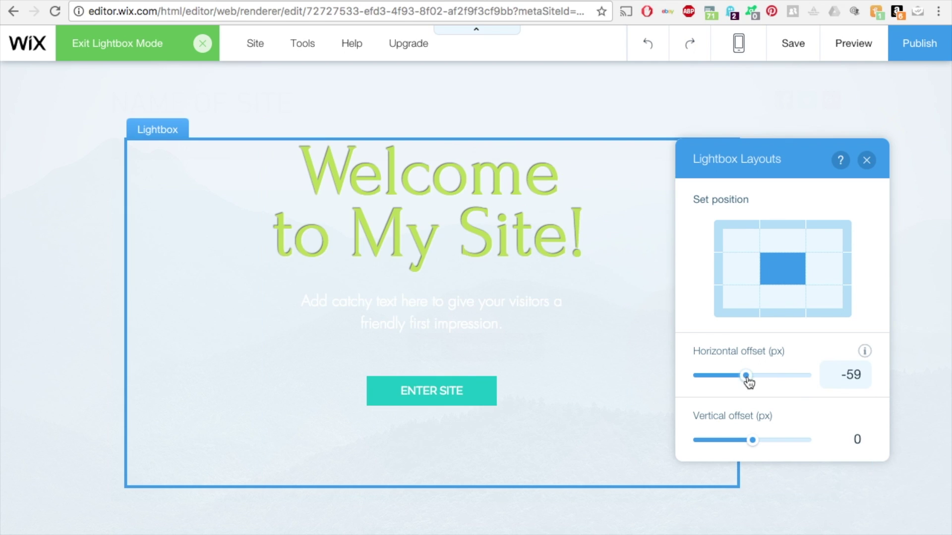
drag(750, 376, 756, 377)
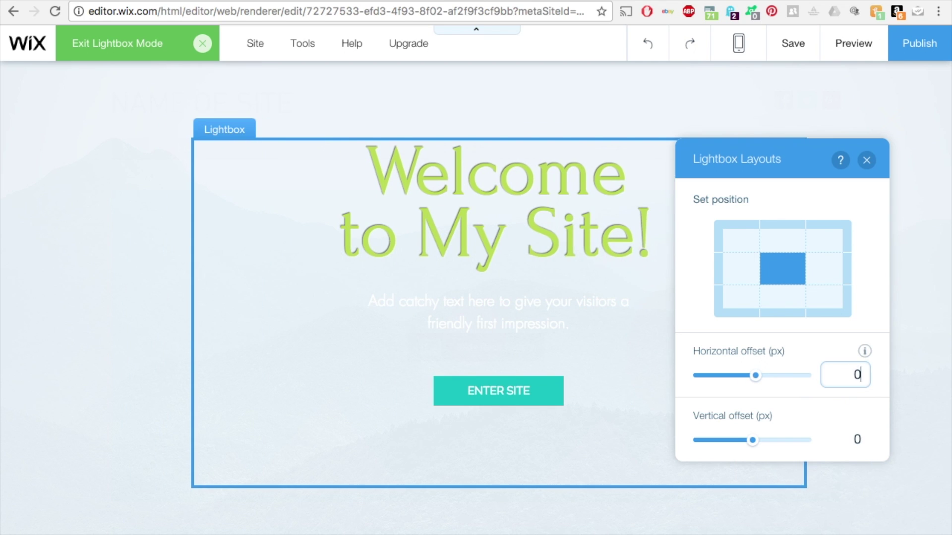
click(866, 160)
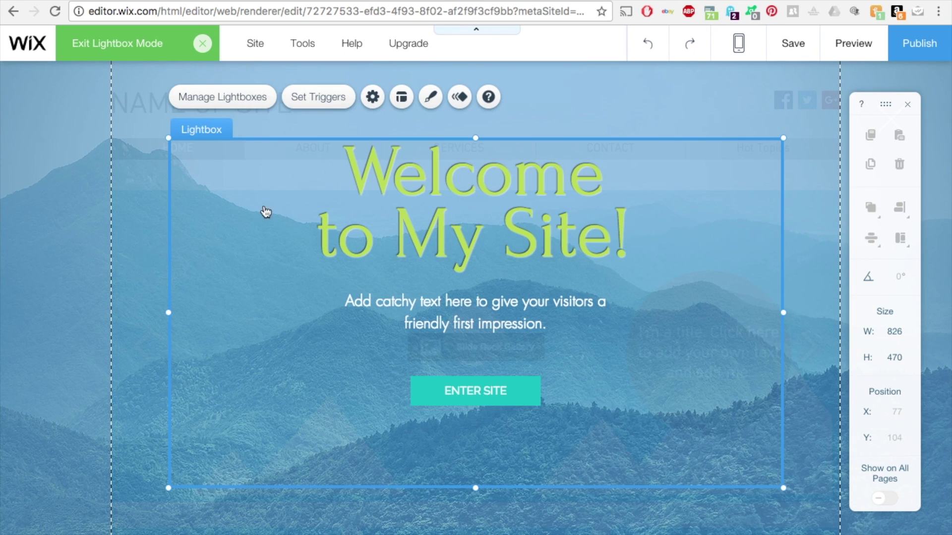
Step: Apply the Bounce-In entrance animation to the welcome lightbox
click(430, 97)
scroll(728, 357, down, 3)
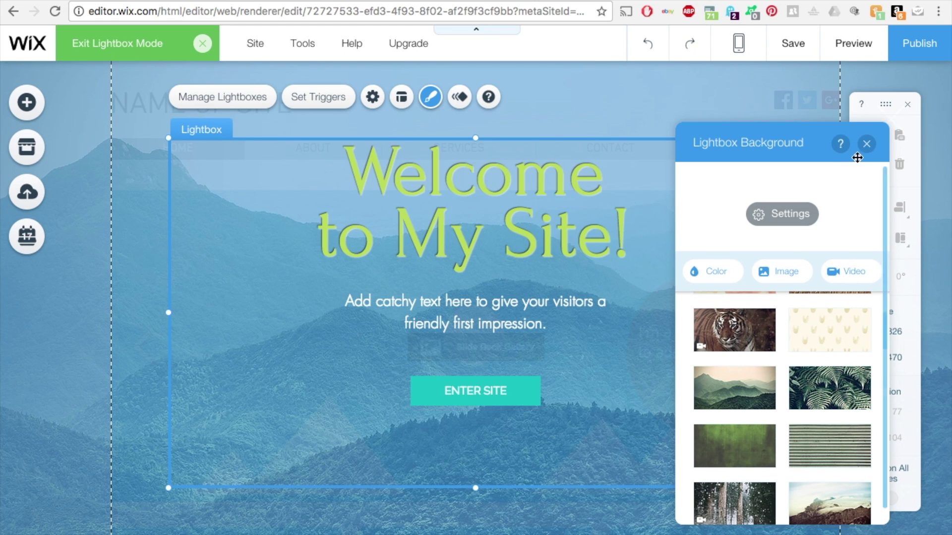
click(538, 115)
click(459, 97)
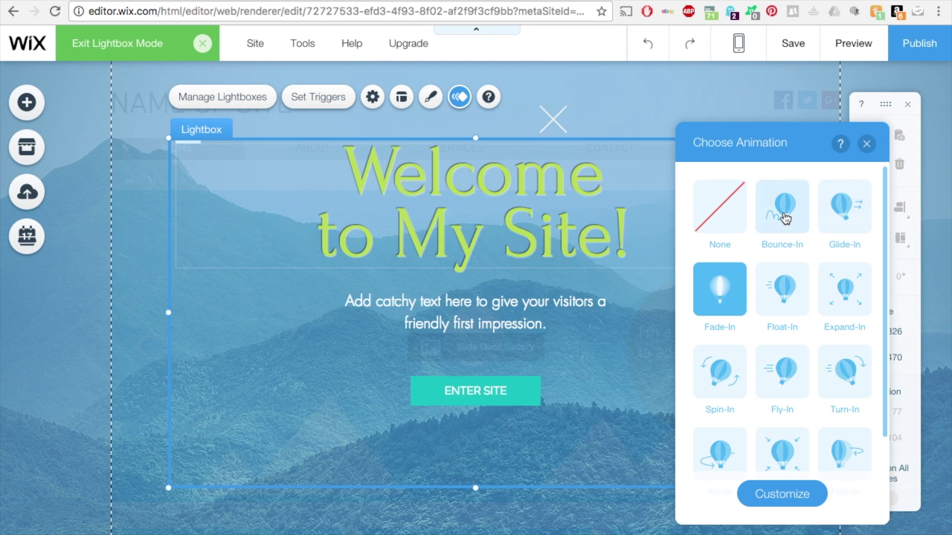
click(784, 217)
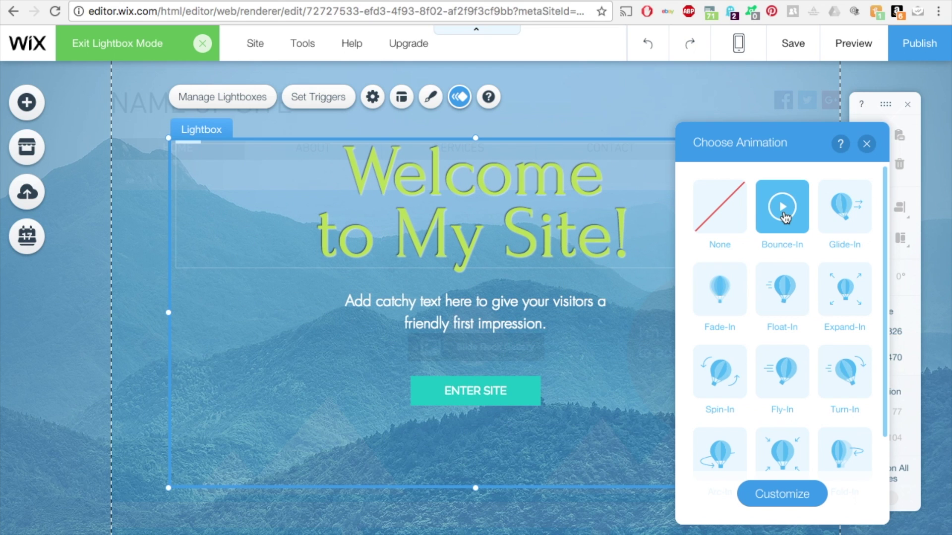
scroll(789, 288, down, 3)
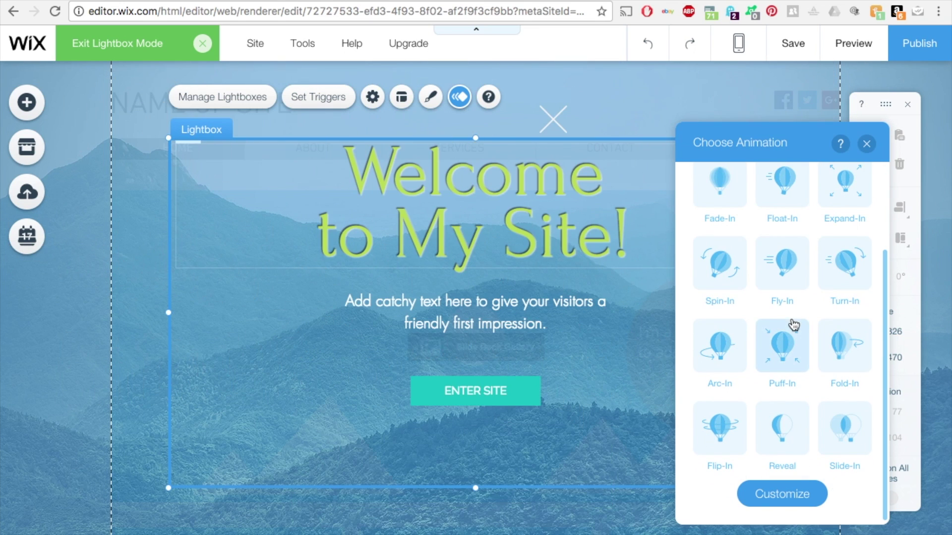
scroll(790, 317, up, 3)
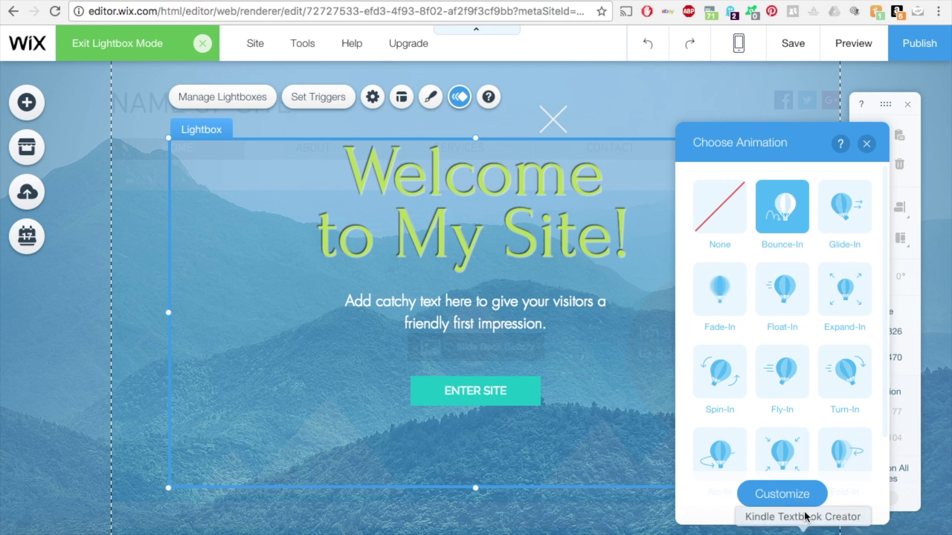
Step: Customize Bounce-In to a Soft bounce coming From top right, and preview it
click(800, 492)
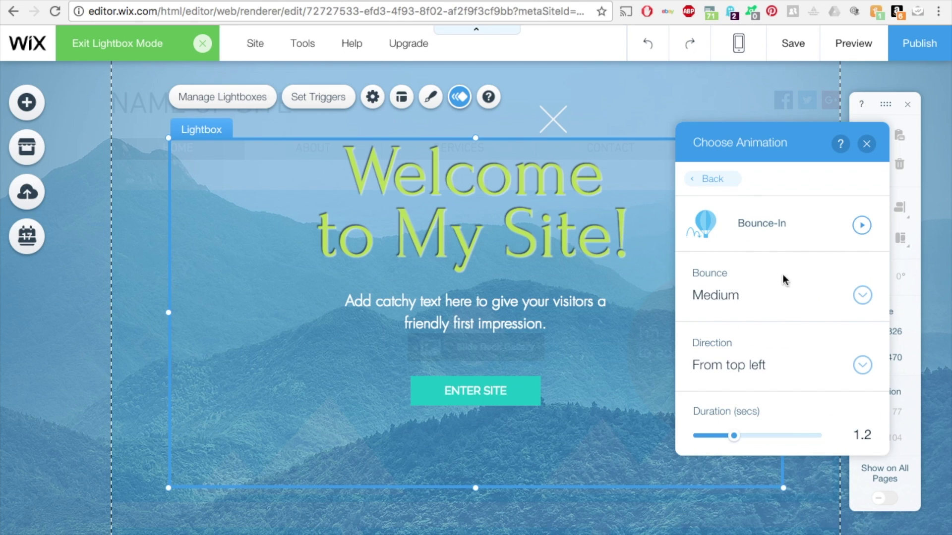
click(745, 296)
click(715, 269)
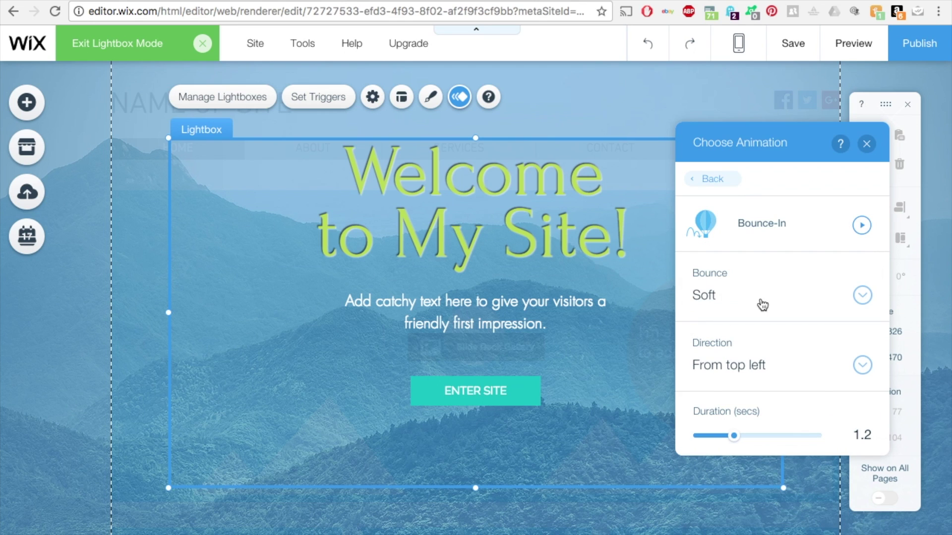
click(732, 365)
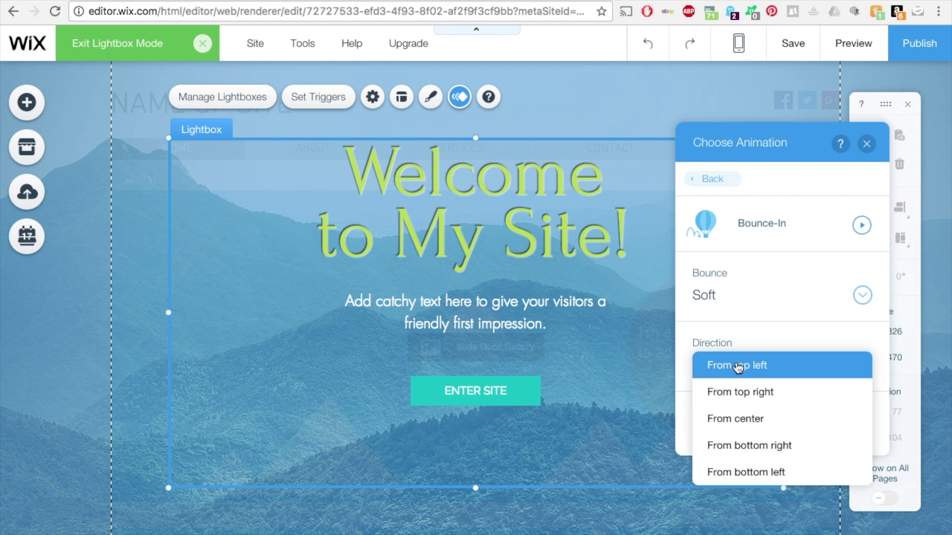
click(759, 391)
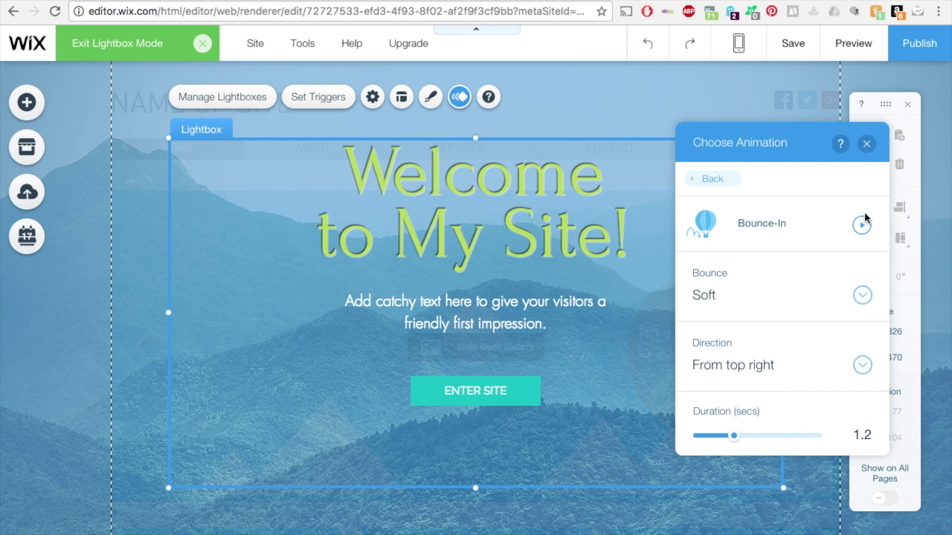
click(862, 226)
click(865, 144)
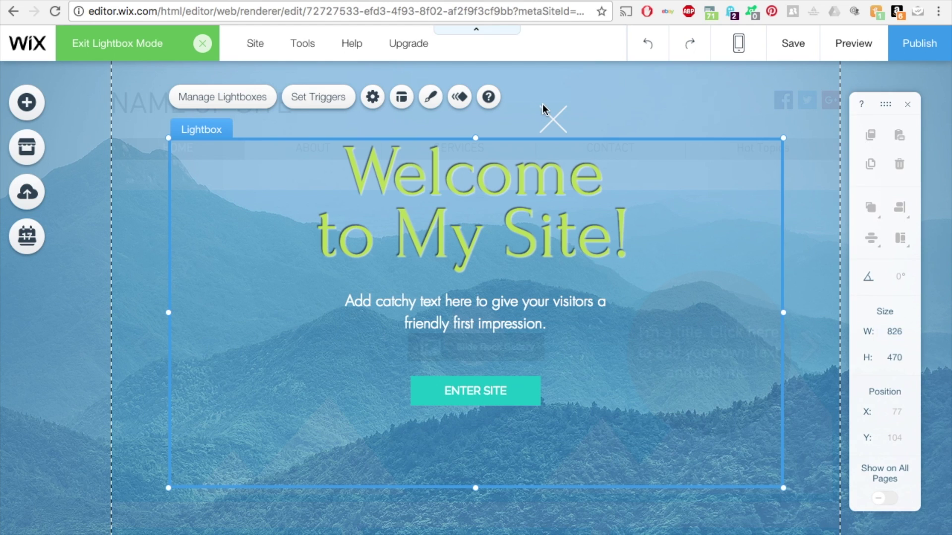
Step: Add the Promo (Bottom | Small) template as a new lightbox, then return to the page
click(245, 103)
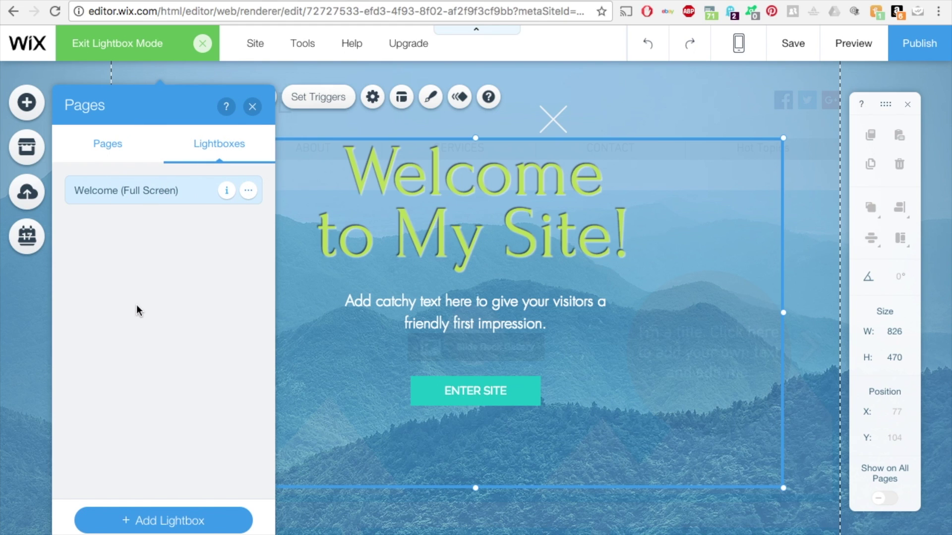
click(169, 522)
scroll(281, 395, down, 3)
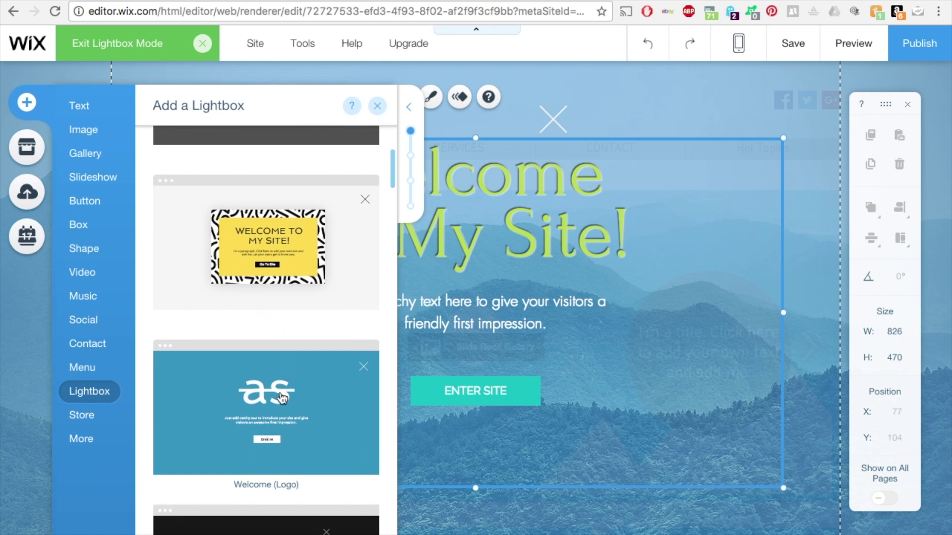
scroll(281, 396, down, 2)
scroll(280, 391, down, 12)
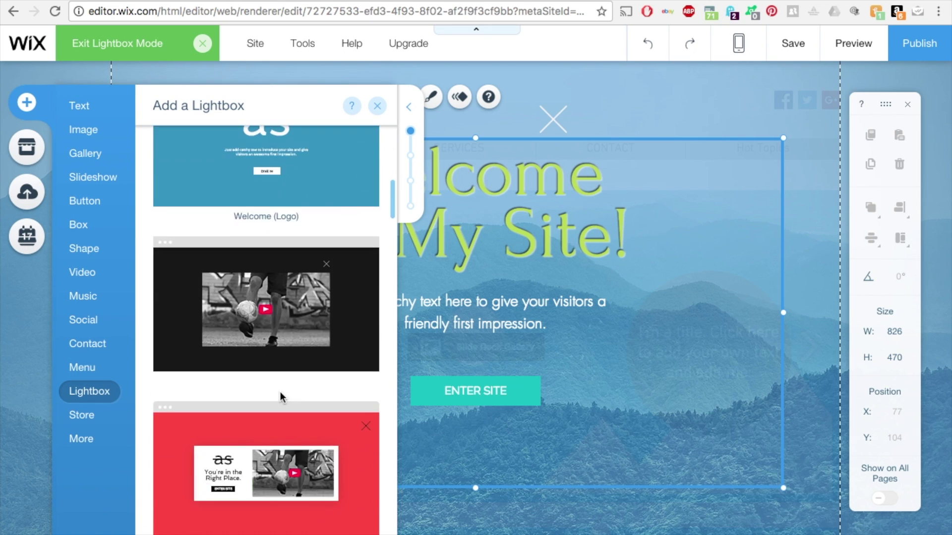
scroll(280, 396, down, 10)
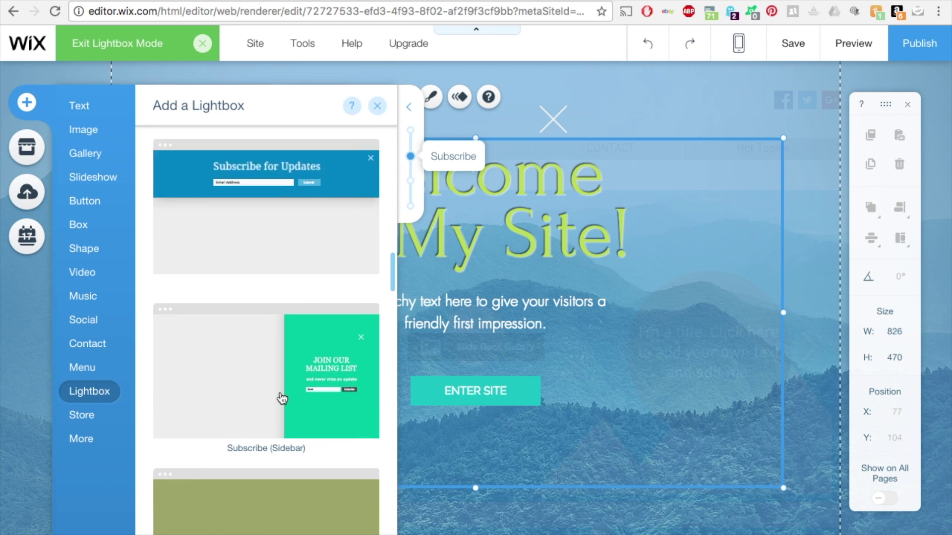
scroll(281, 398, down, 5)
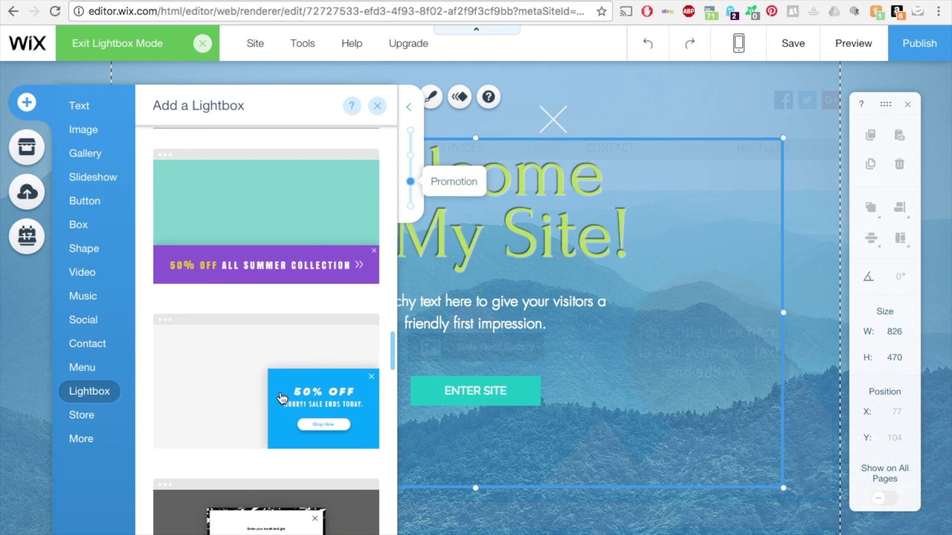
click(306, 218)
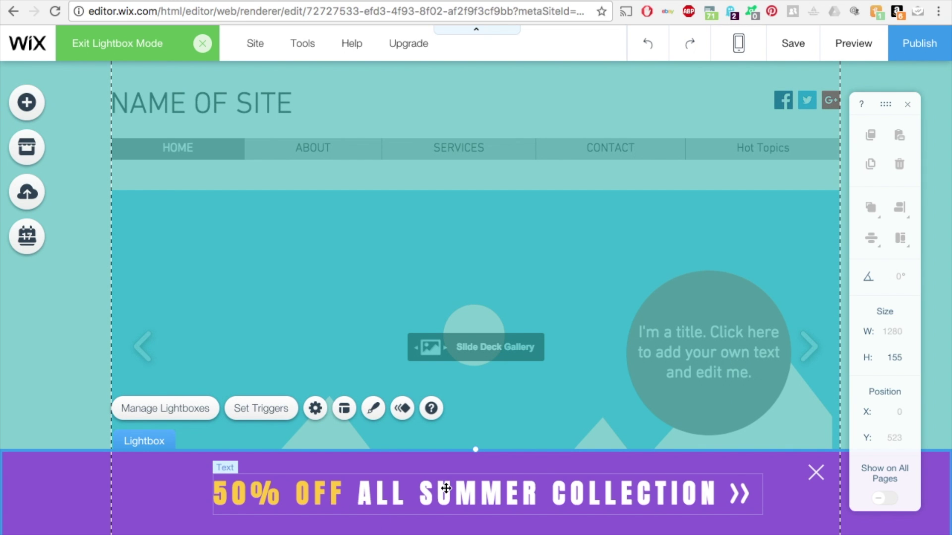
click(560, 441)
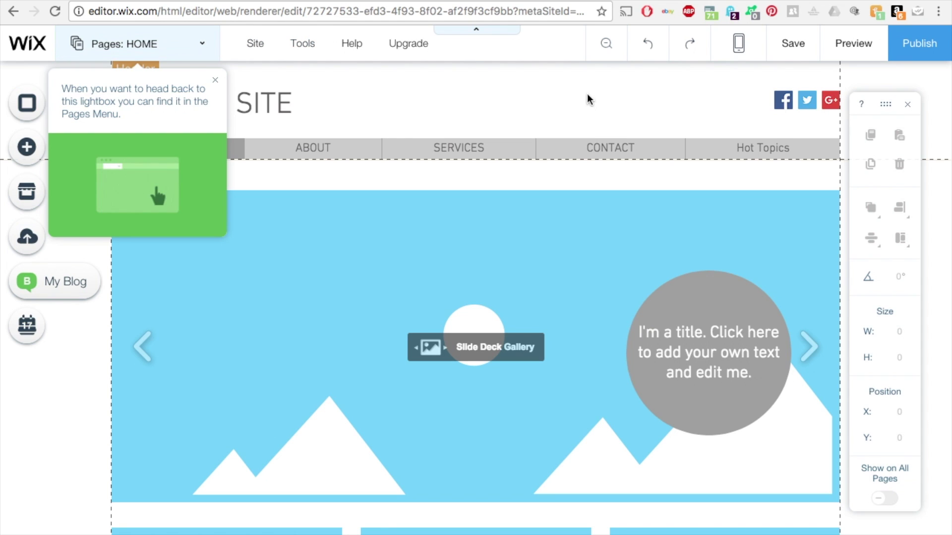
Step: Preview the site, dismiss the welcome lightbox, scroll the page, and go back to the editor
click(853, 44)
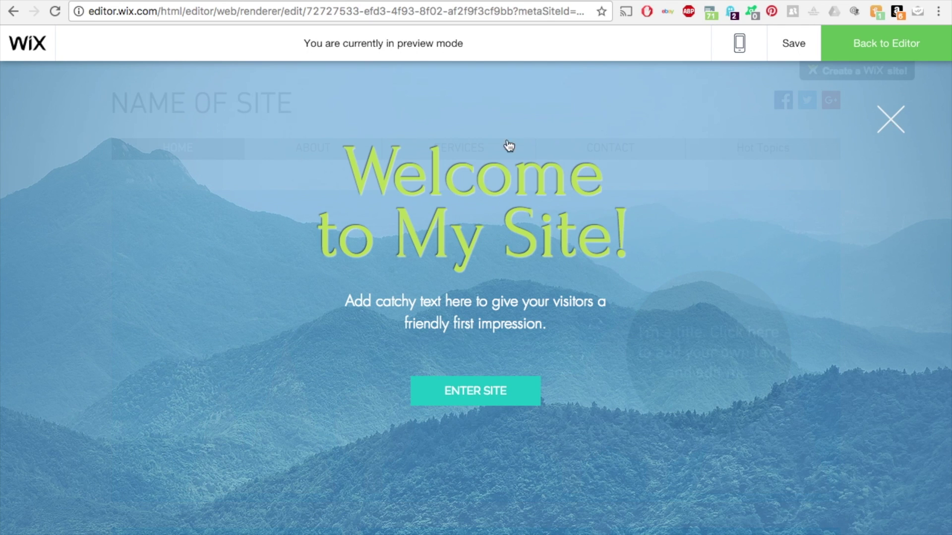
click(79, 193)
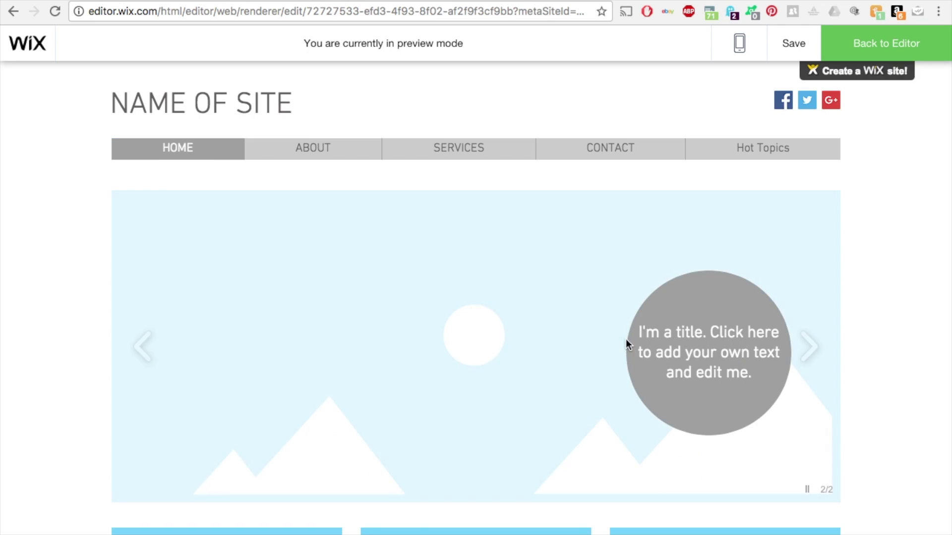
scroll(639, 353, down, 5)
scroll(638, 353, up, 5)
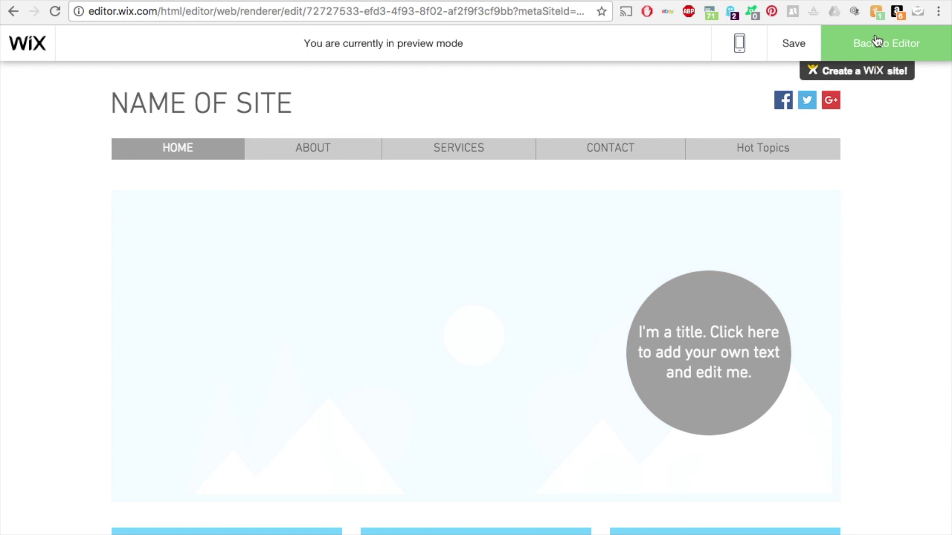
click(878, 42)
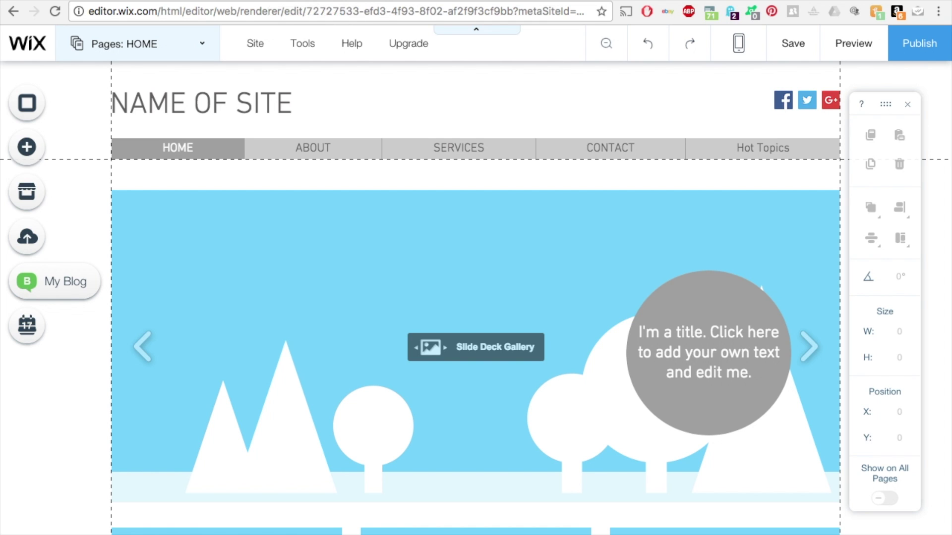
key(ctrl+t)
Step: Load cliftondesigns.com by entering 'clifton' in the address bar
text(clifton)
key(Return)
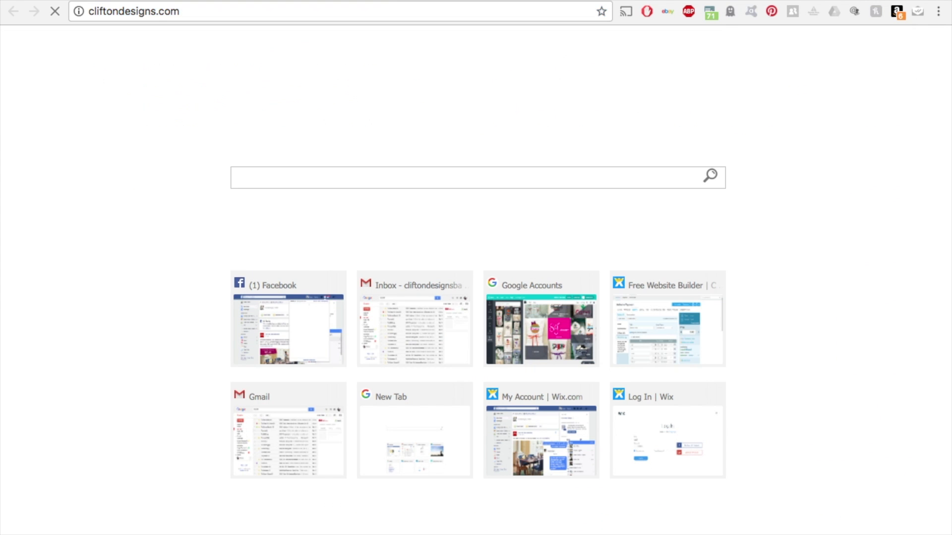